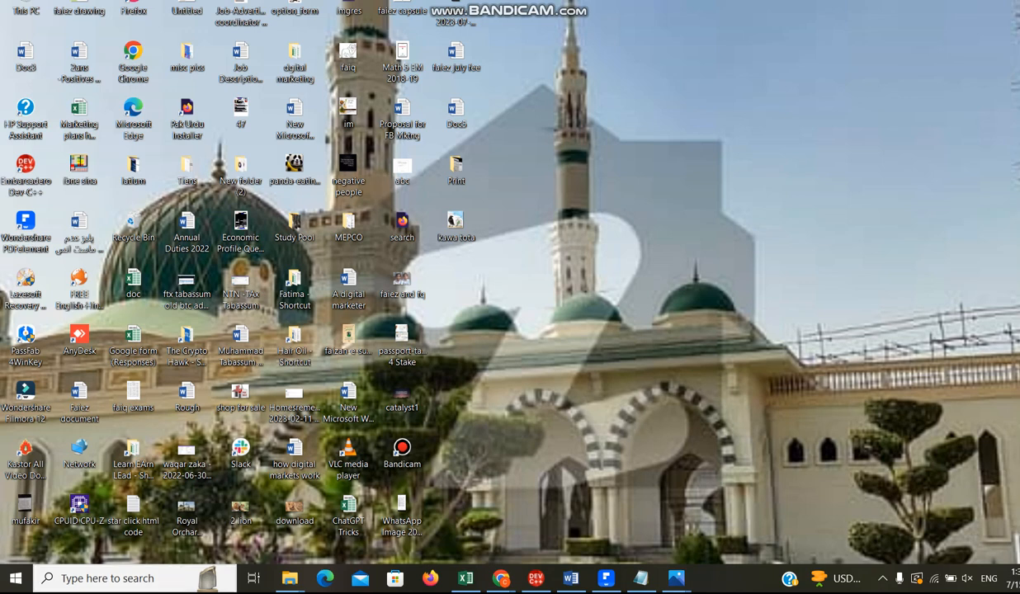
right_click(698, 189)
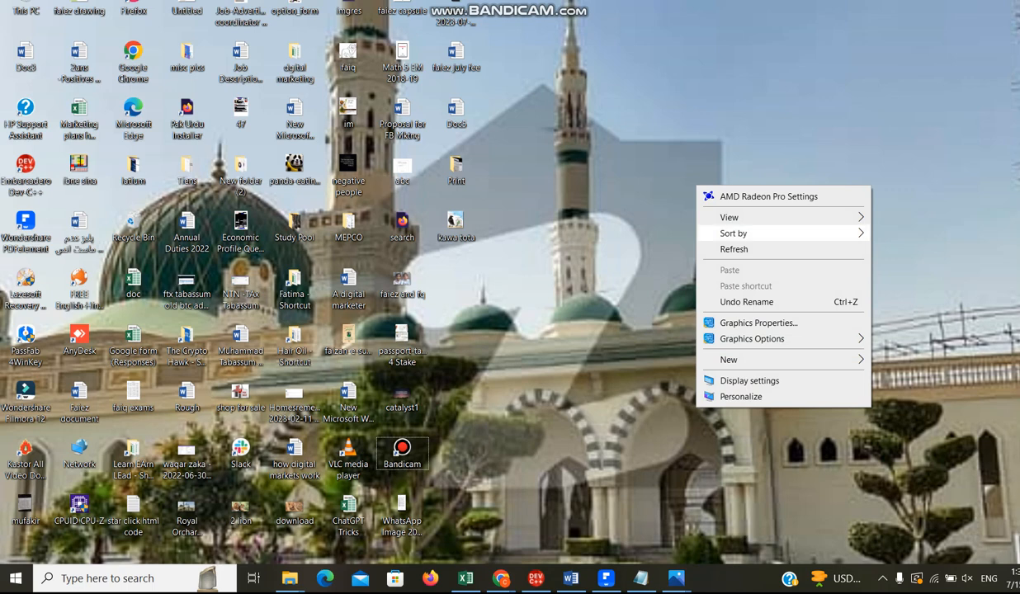
mouse_move(776, 360)
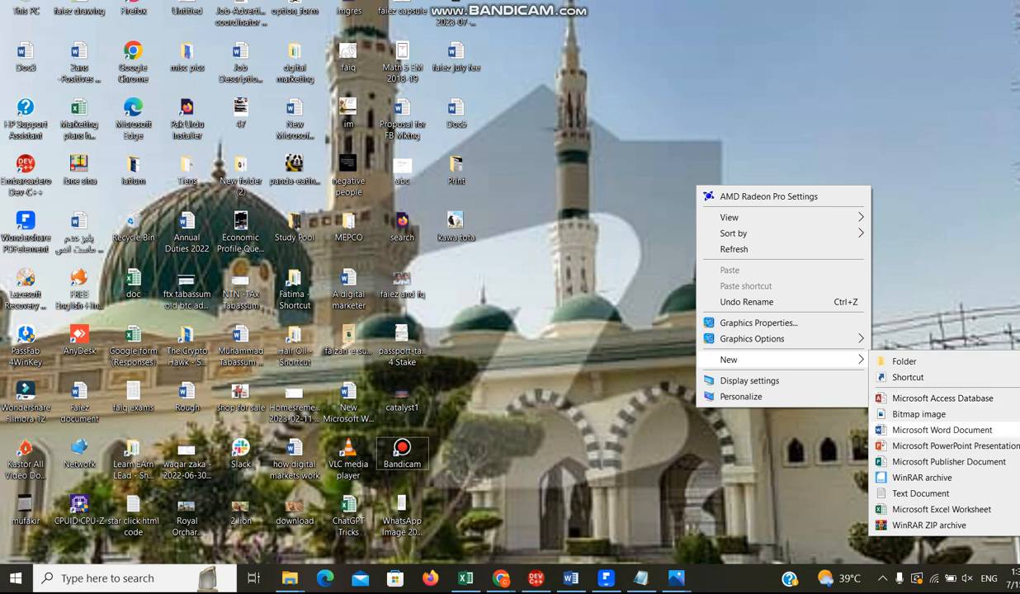
left_click(942, 430)
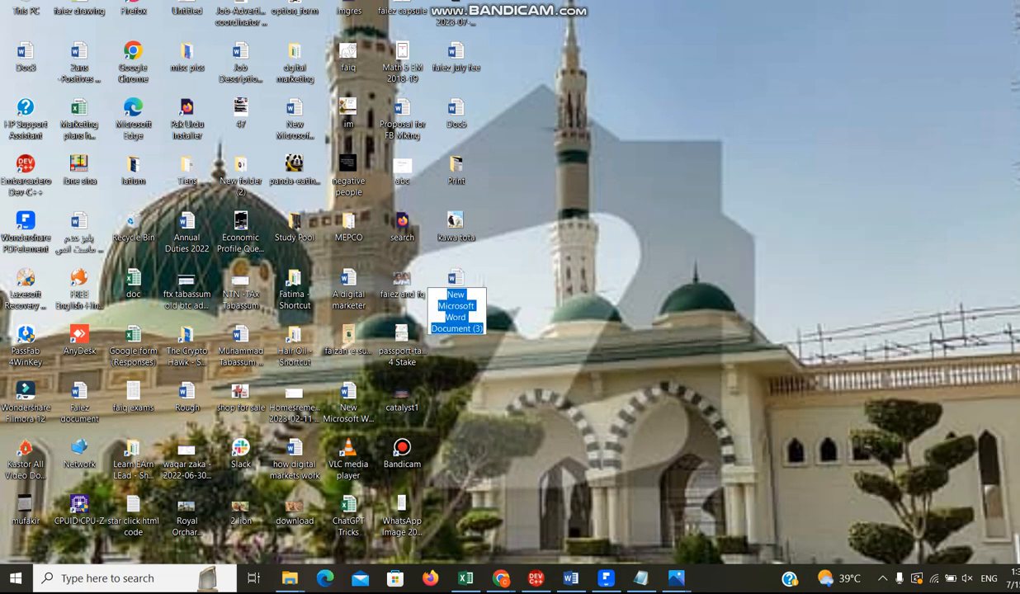
key("Return")
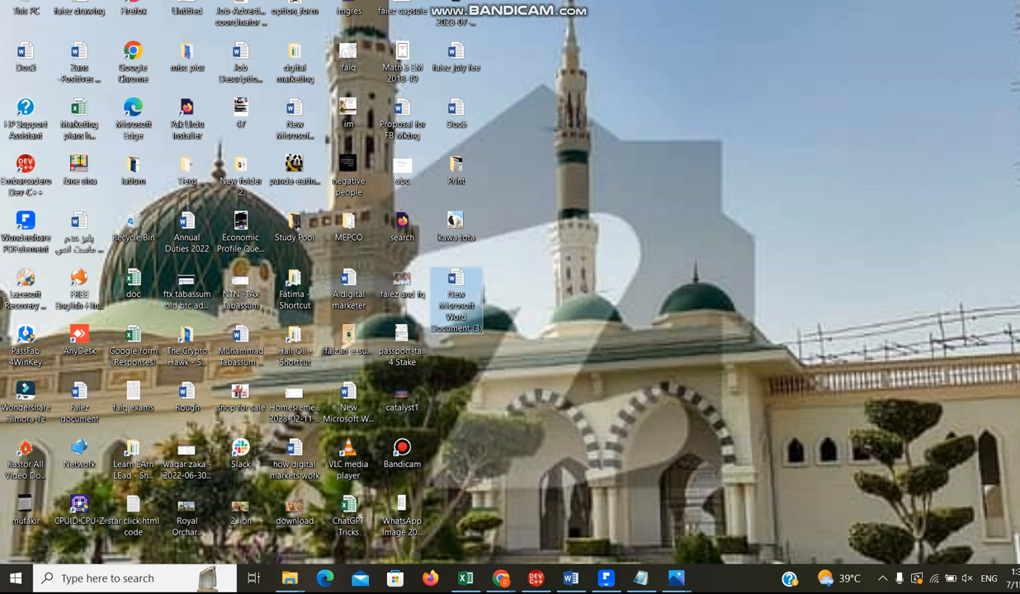
key("Delete")
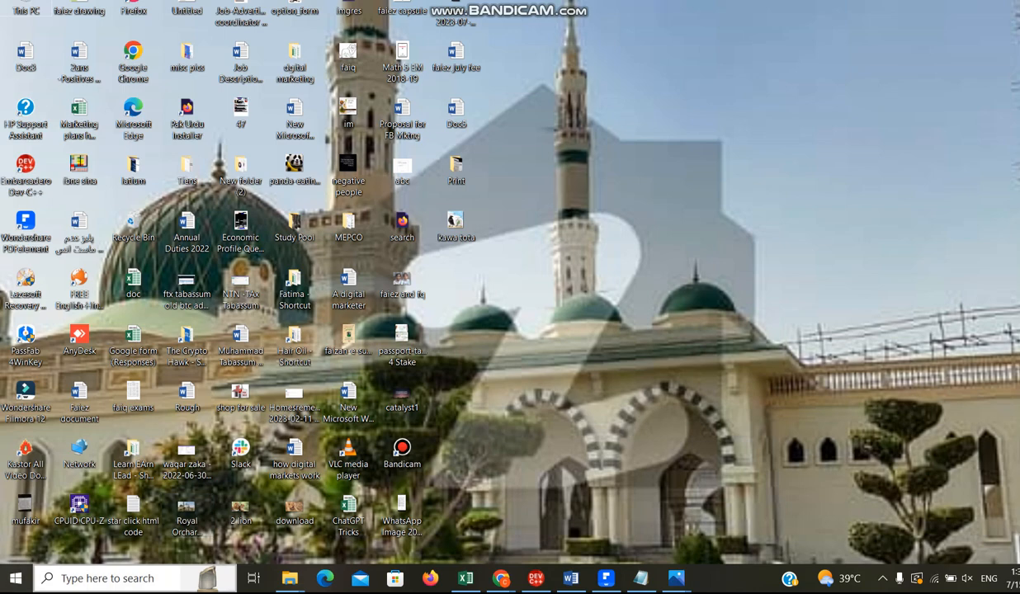
Open Word 2016 with a new blank document, maximize its window and enlarge the page view.
left_click(107, 578)
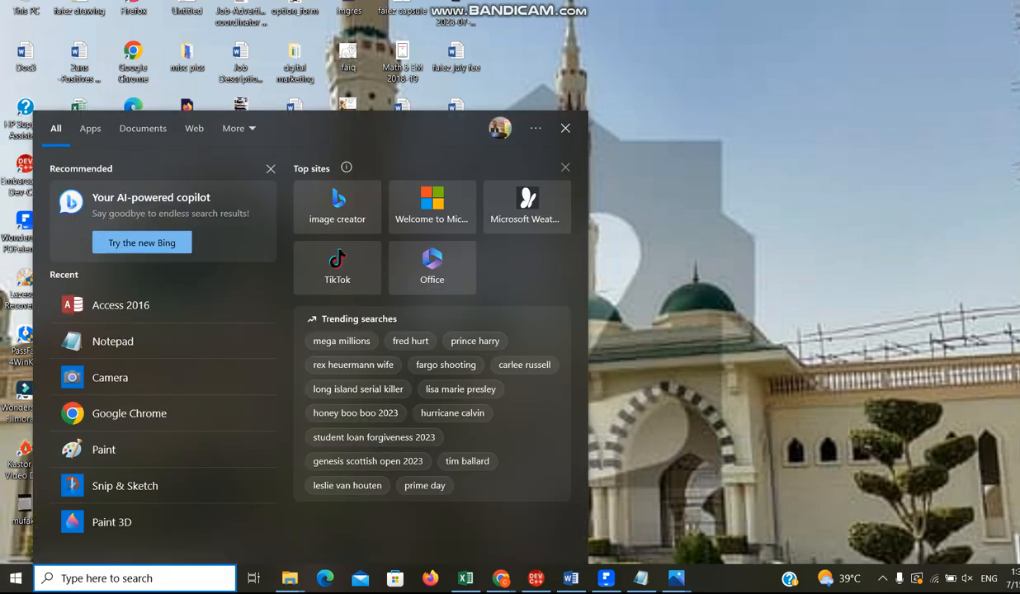
type("word")
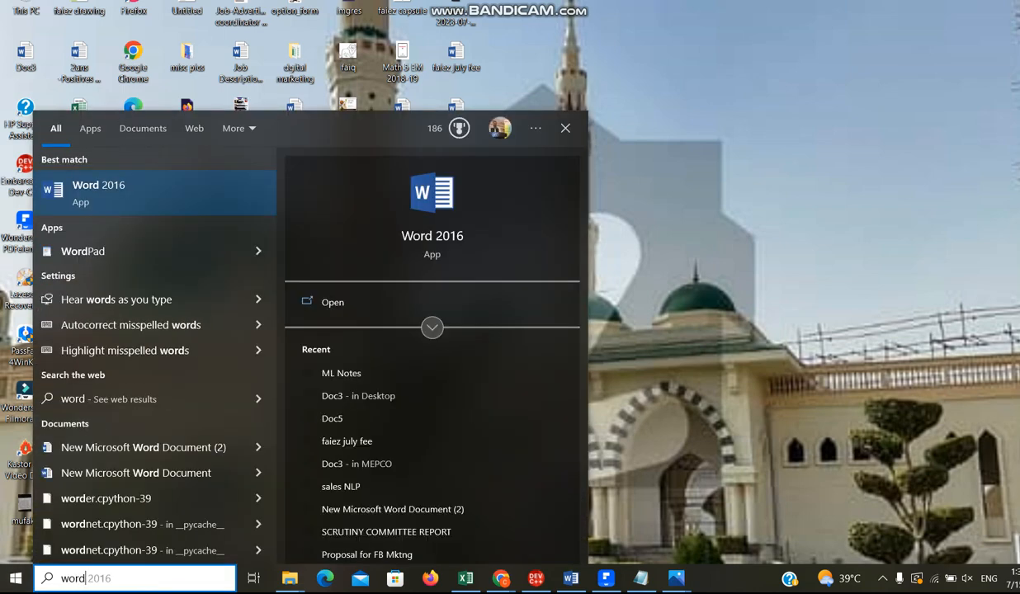
left_click(182, 195)
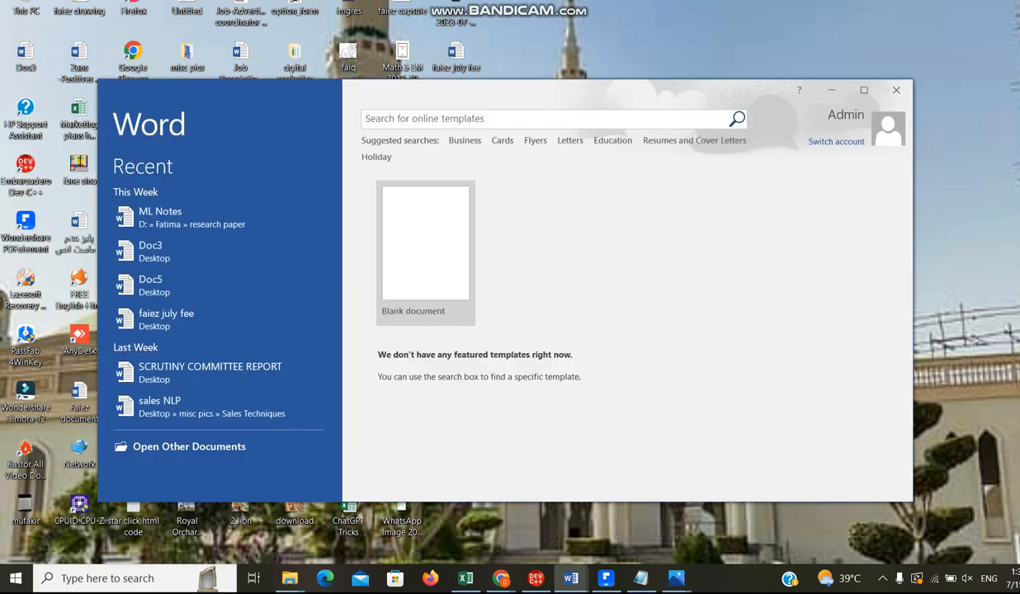
left_click(425, 253)
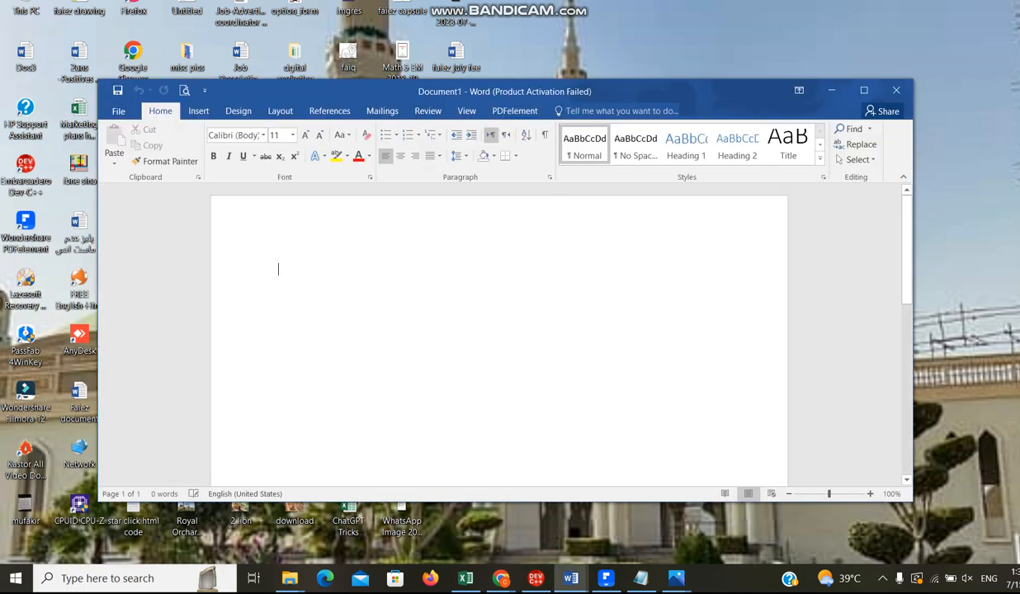
left_click(864, 90)
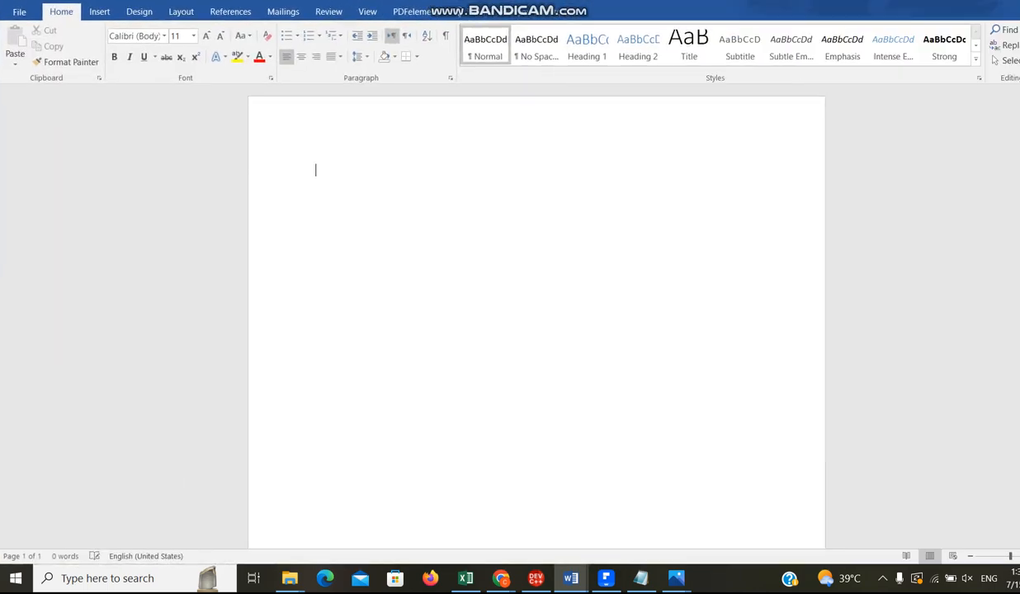
scroll(537, 322, "up", 2)
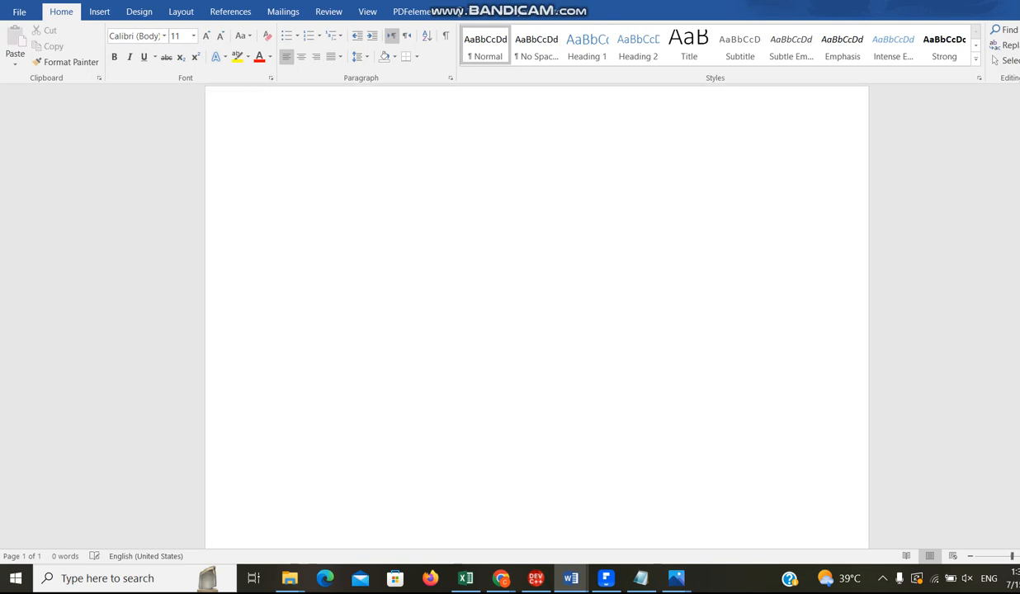
scroll(537, 322, "up", 1)
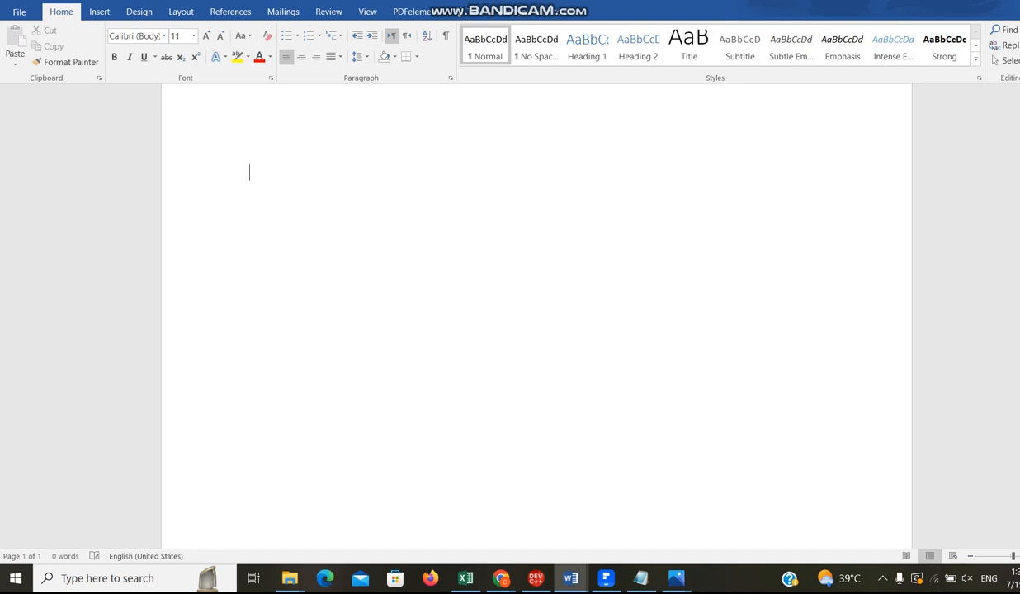
Switch to the open PDF article and copy the abstract's opening text, from "The exponential advancement" through "closing rapidly".
mouse_move(606, 578)
mouse_move(536, 578)
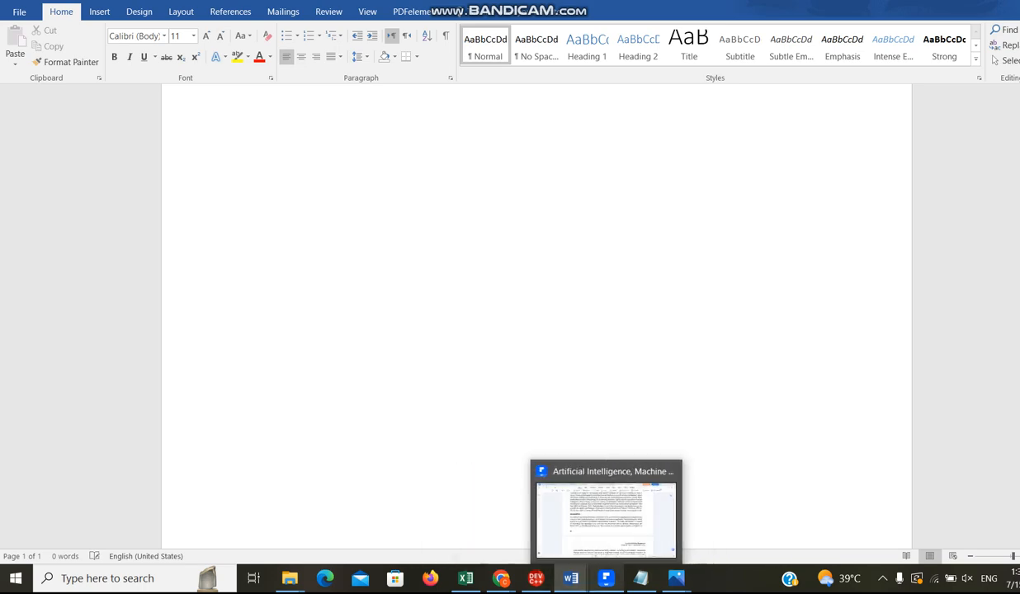
left_click(609, 518)
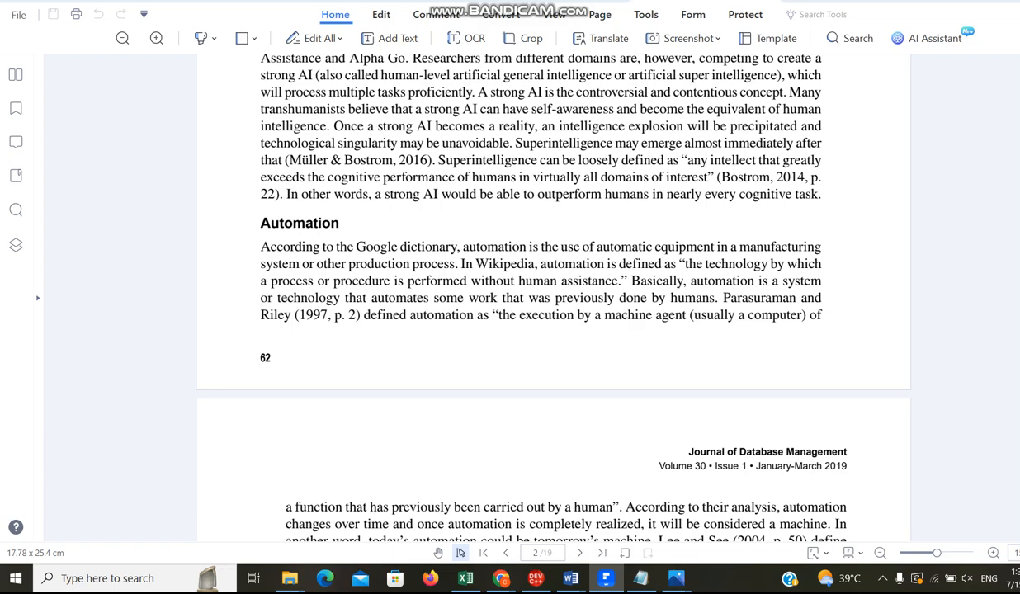
scroll(554, 298, "up", 15)
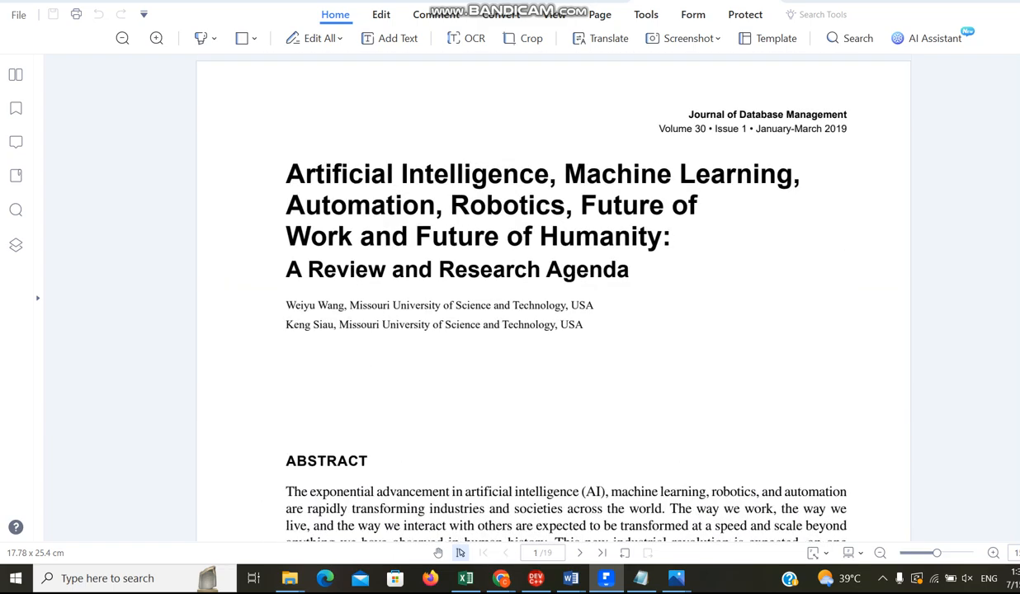
scroll(553, 297, "down", 10)
scroll(553, 297, "up", 8)
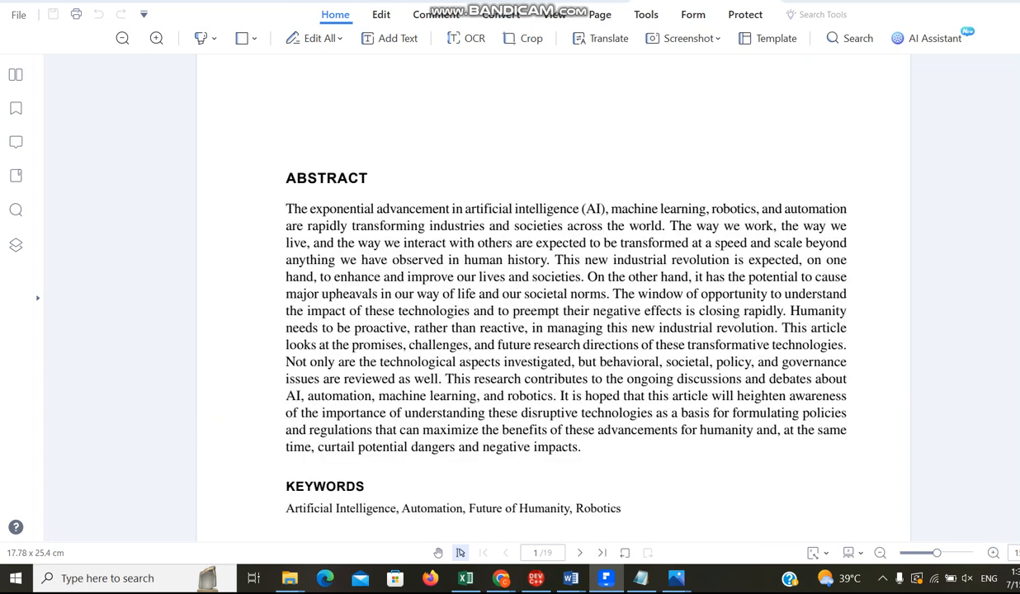
mouse_move(285, 209)
left_mouse_down()
mouse_move(610, 294)
mouse_move(655, 328)
mouse_move(570, 345)
mouse_move(573, 310)
mouse_move(740, 294)
mouse_move(784, 312)
left_mouse_up()
key("ctrl+c")
Paste the copied abstract text into the blank Word document and insert the missing spaces before "upheavals" and after the first "The".
key("alt+Tab")
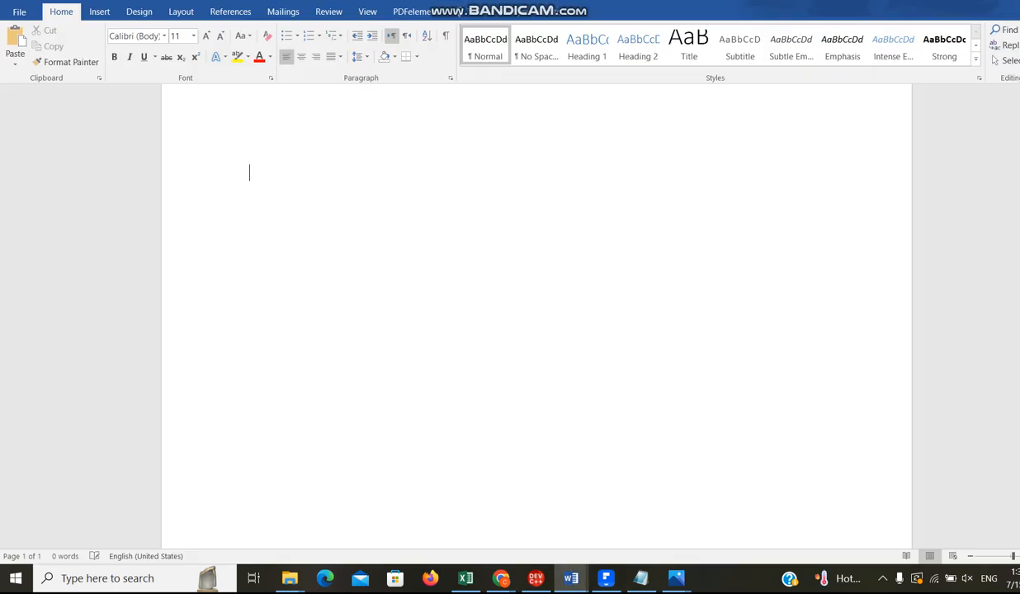
key("ctrl+v")
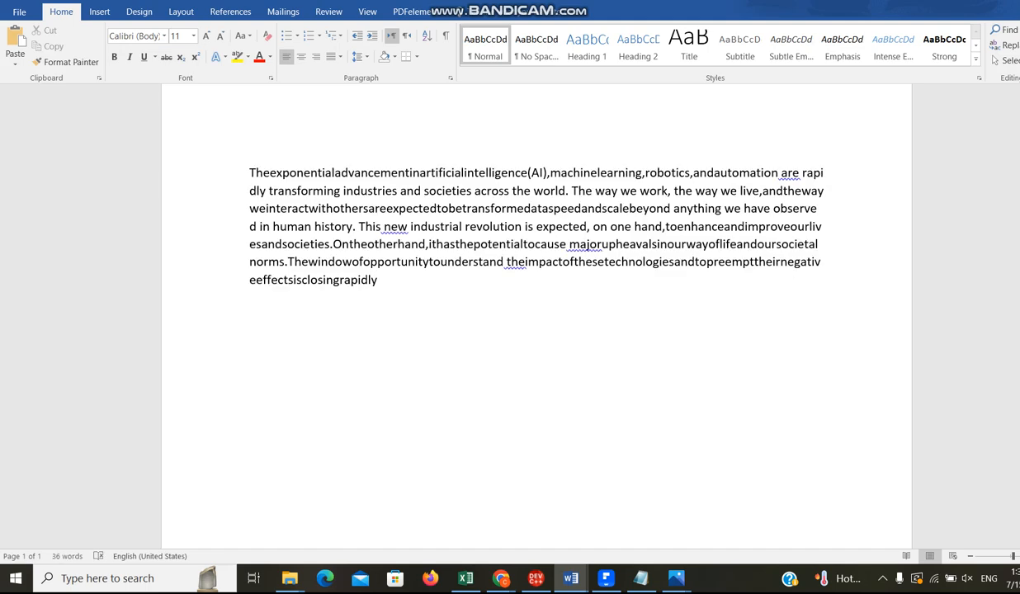
left_click(602, 245)
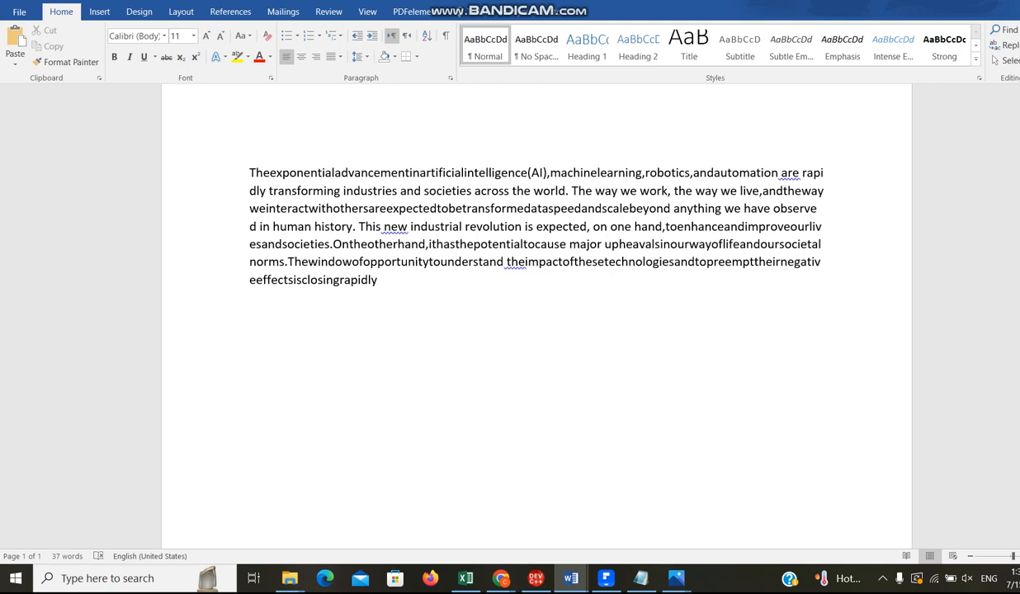
left_click(270, 173)
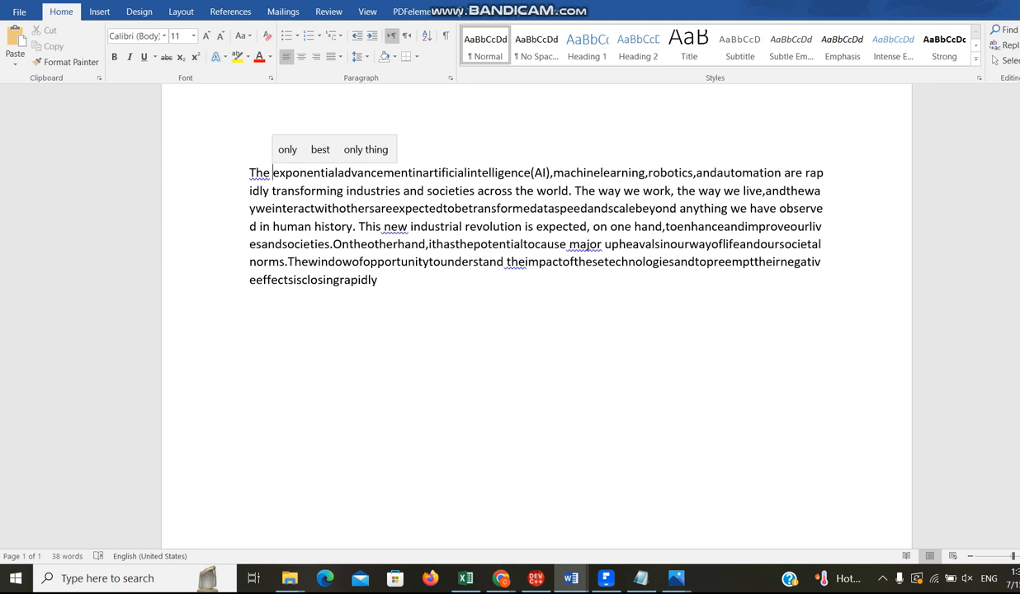
Set the font size of the whole pasted paragraph to 14.
left_click_drag(249, 173, 380, 280)
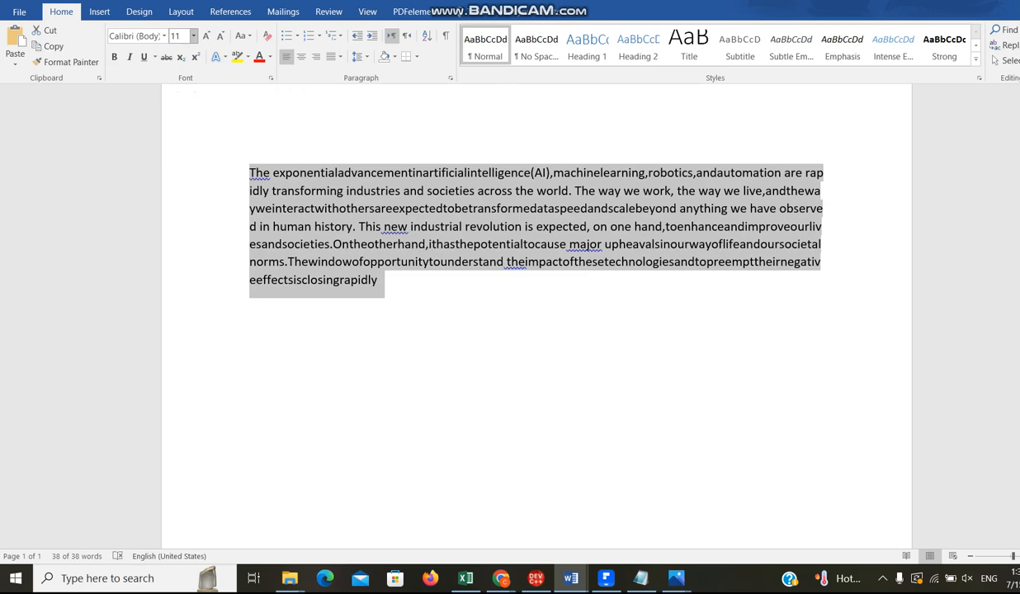
left_click(194, 36)
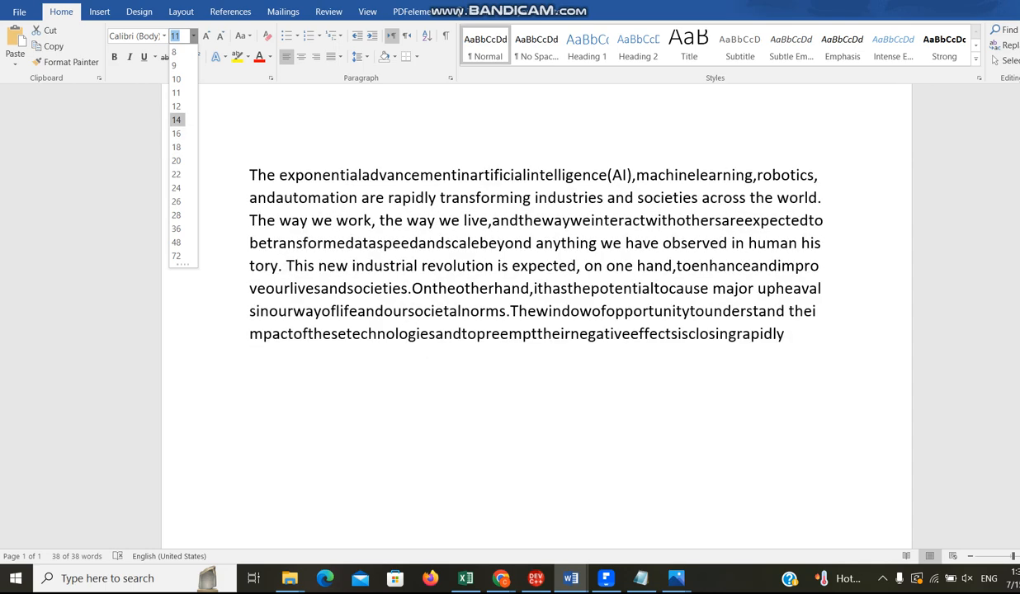
left_click(177, 120)
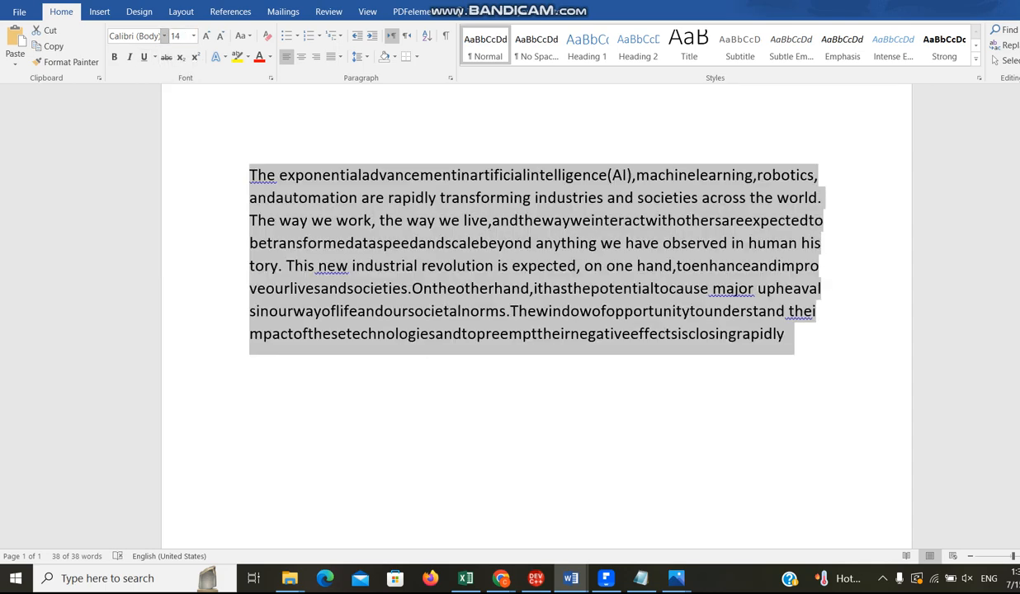
Try Times New Roman on the whole paragraph, and set its font to Arial.
left_click(165, 35)
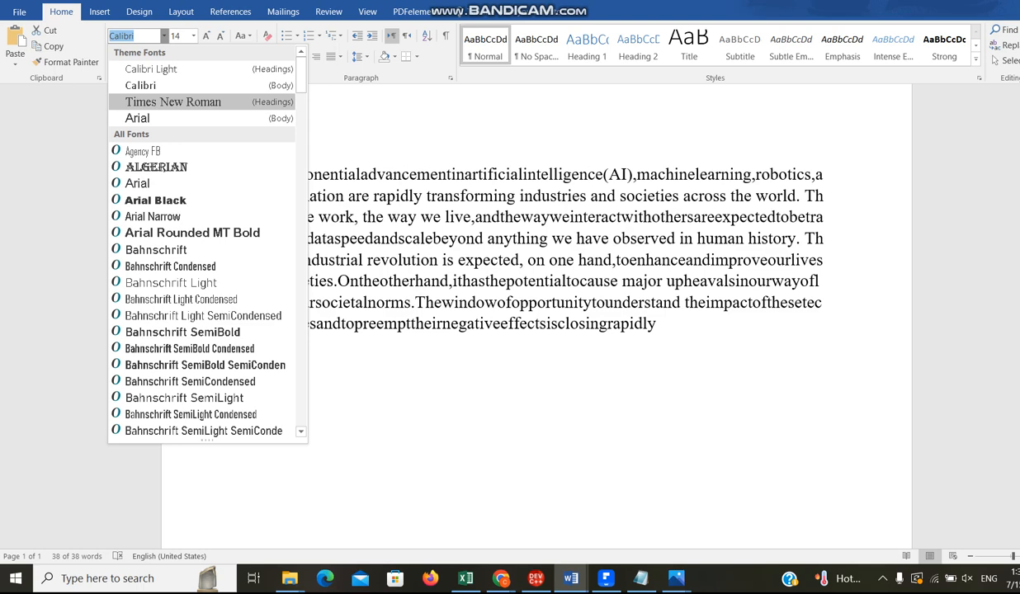
left_click(174, 102)
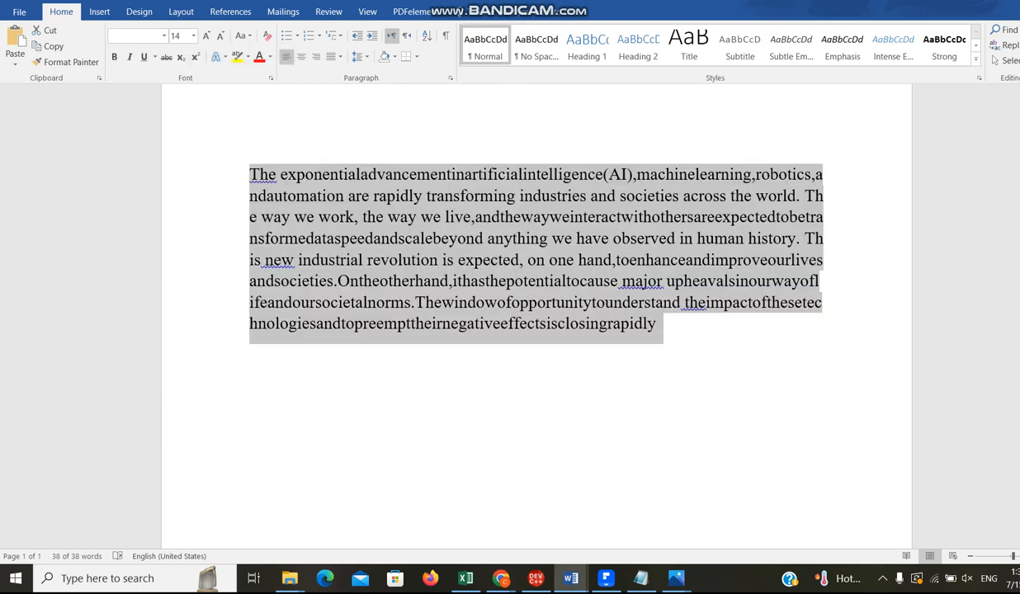
left_click(164, 35)
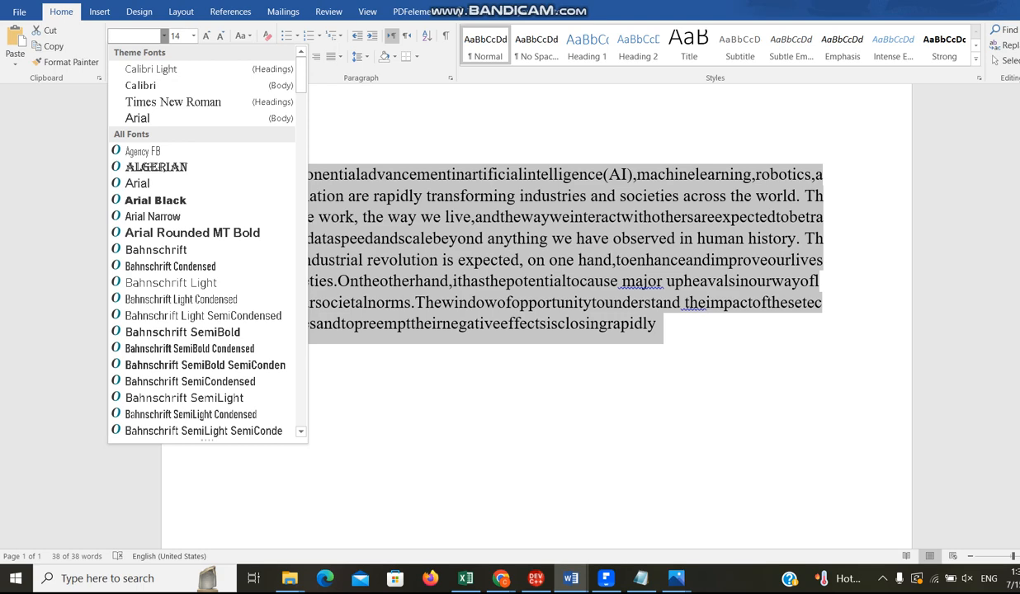
type("Arial")
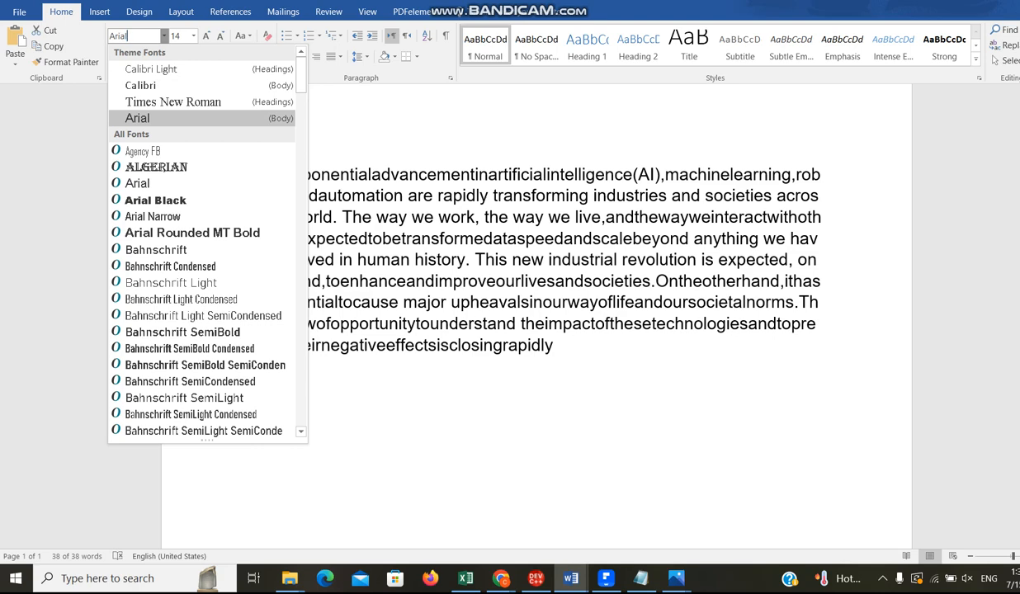
key("Return")
key("ctrl+a")
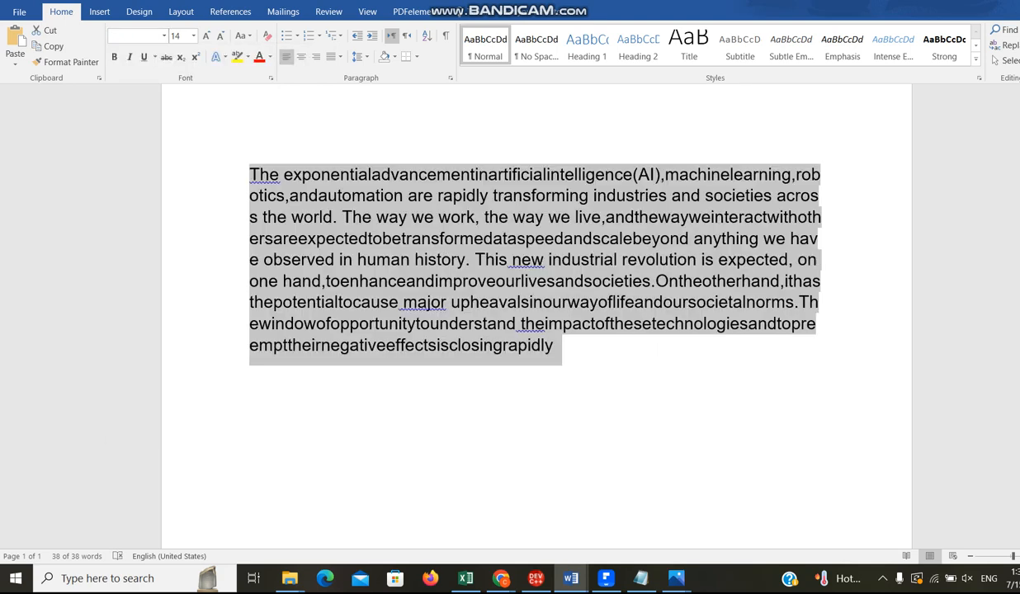
left_click(480, 303)
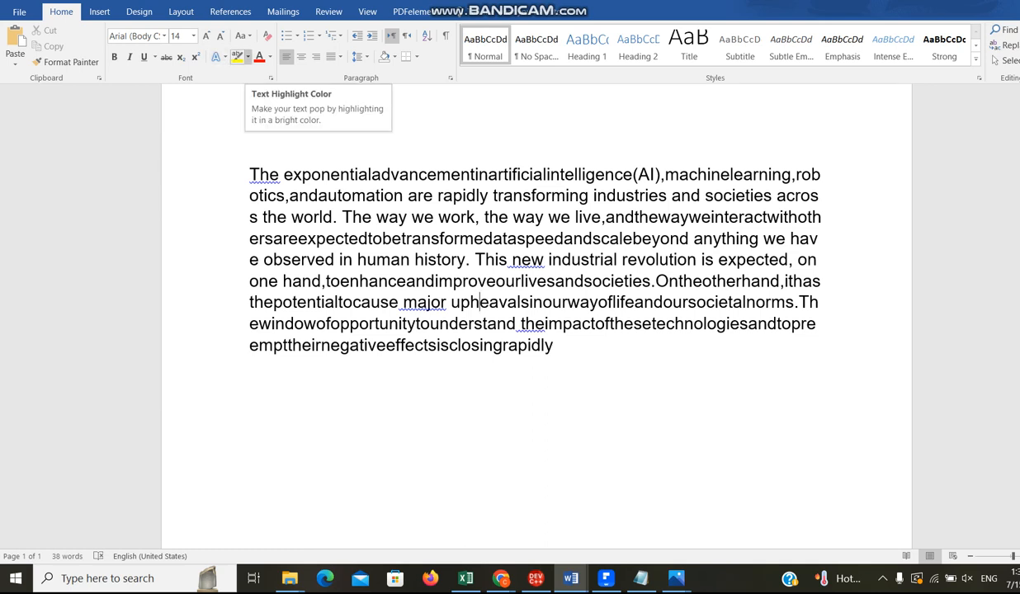
Highlight the paragraph's beginning in yellow, from "The exponential" through "transforming industries".
left_click(248, 56)
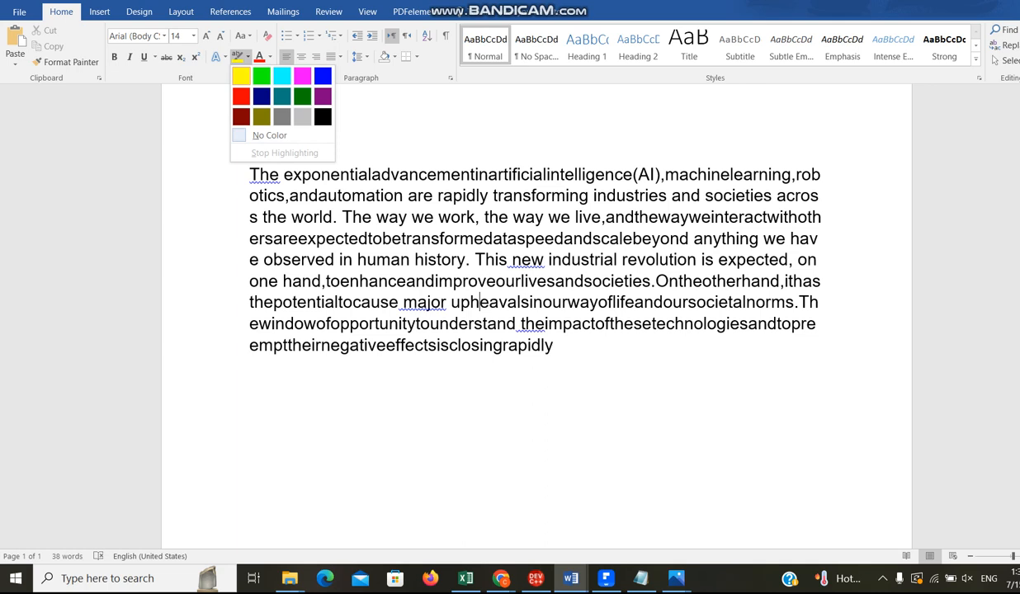
left_click(241, 77)
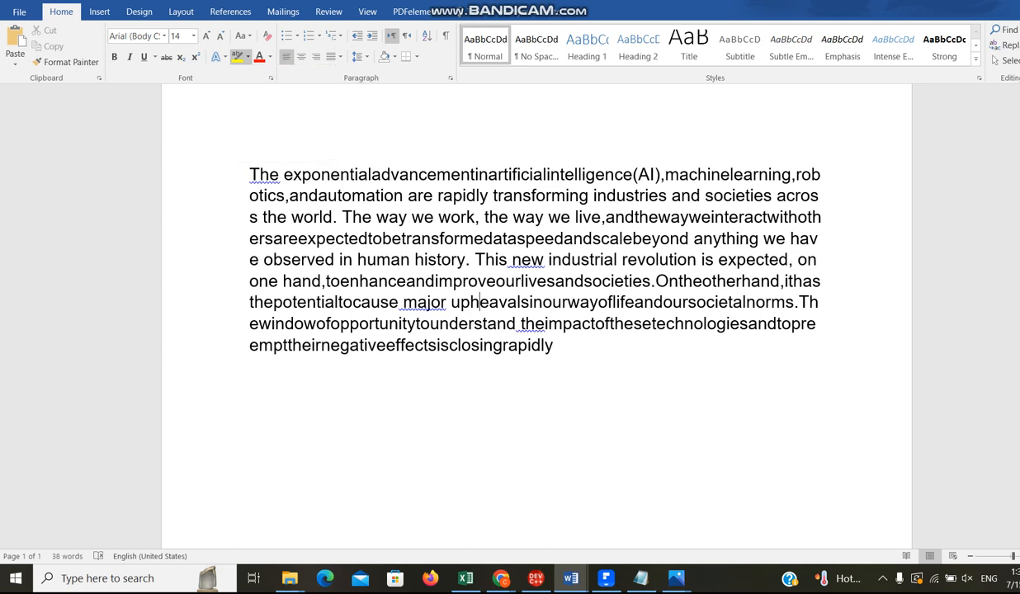
mouse_move(249, 174)
left_mouse_down()
mouse_move(475, 174)
mouse_move(667, 196)
left_mouse_up()
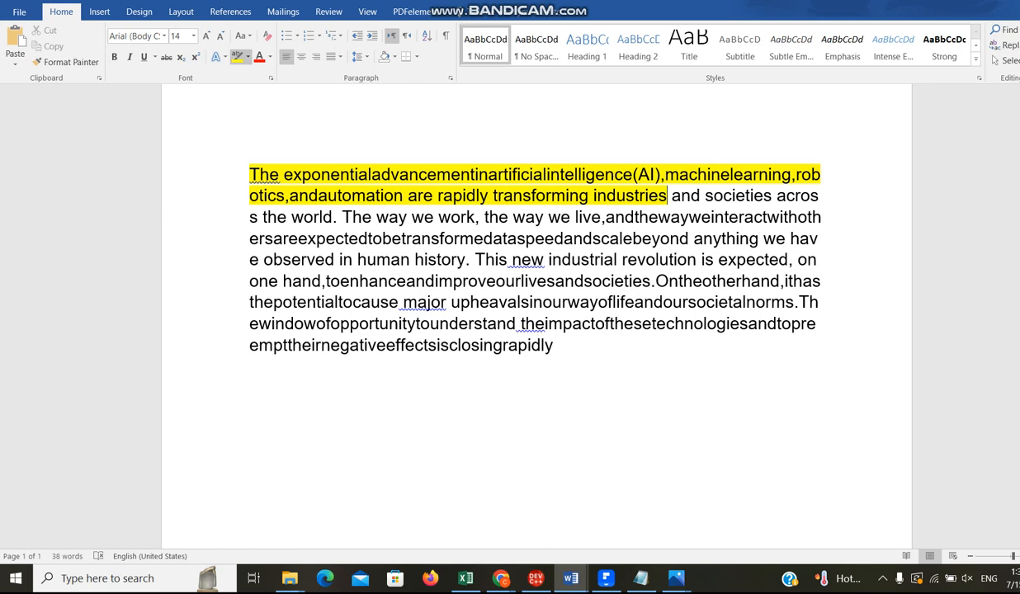
Highlight the paragraph's ending in gray, from "window of opportunity" through "closing rapidly".
left_click(248, 56)
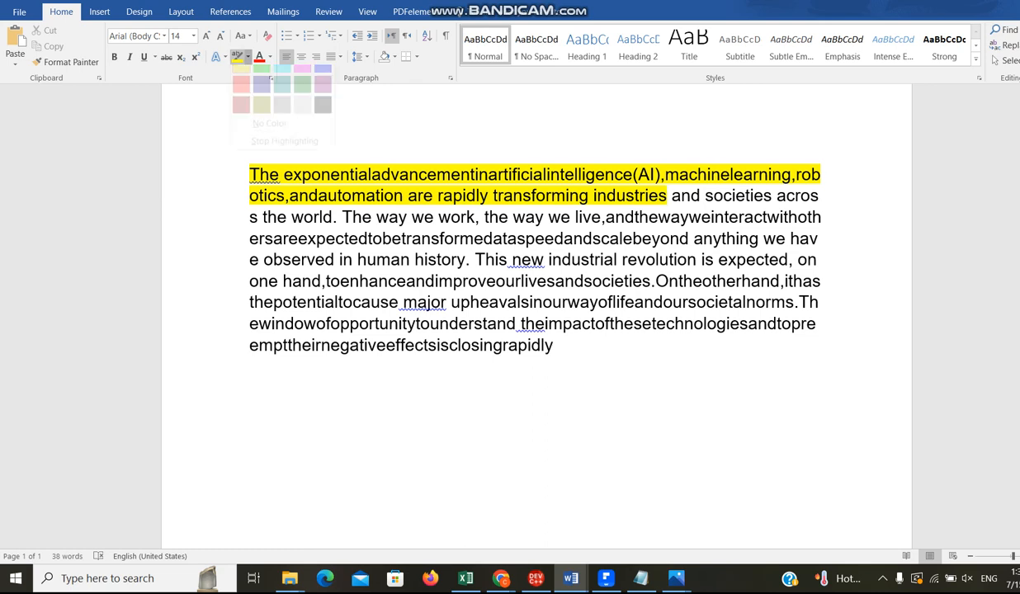
left_click(282, 117)
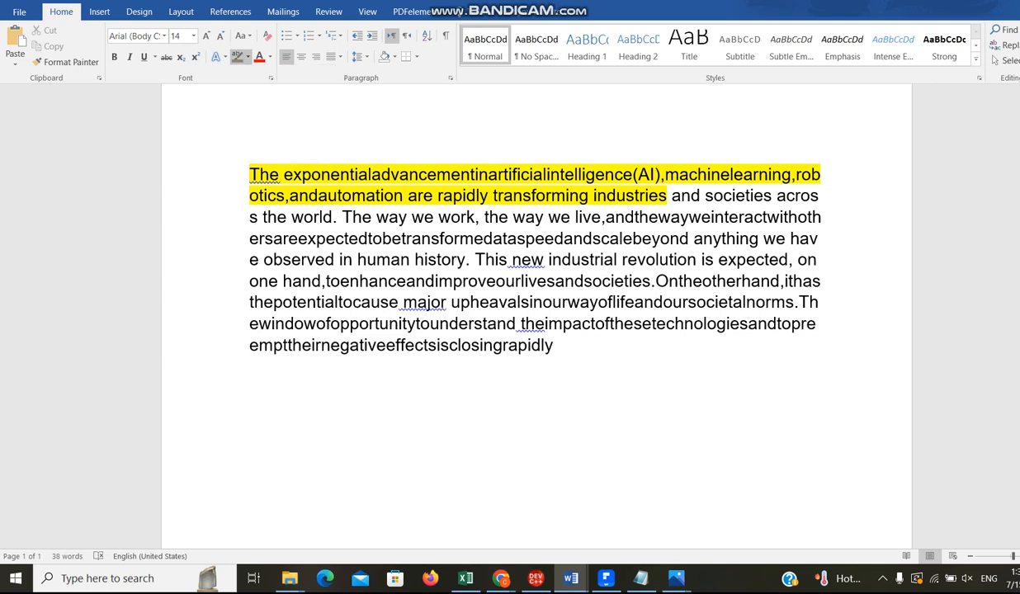
mouse_move(259, 324)
left_mouse_down()
mouse_move(545, 323)
mouse_move(554, 345)
left_mouse_up()
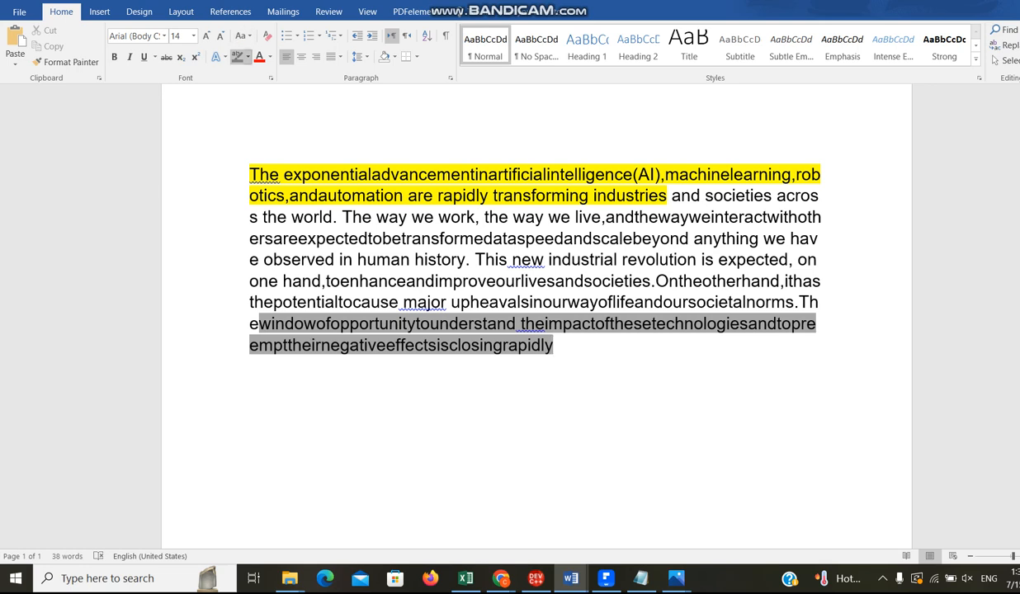
Highlight the passage from "The way we work" through "interact with others" in red.
left_click(247, 56)
left_click(241, 97)
mouse_move(260, 238)
left_mouse_down()
mouse_move(573, 218)
mouse_move(342, 218)
left_mouse_up()
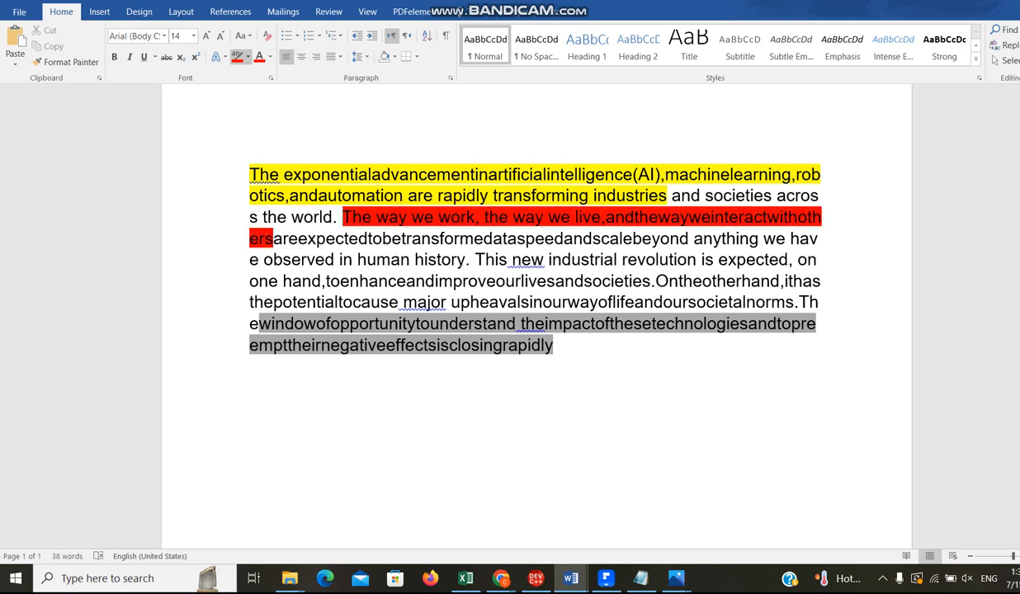
Set the font color to red for the text from "This new industrial revolution" through "lives and societies".
left_click(269, 56)
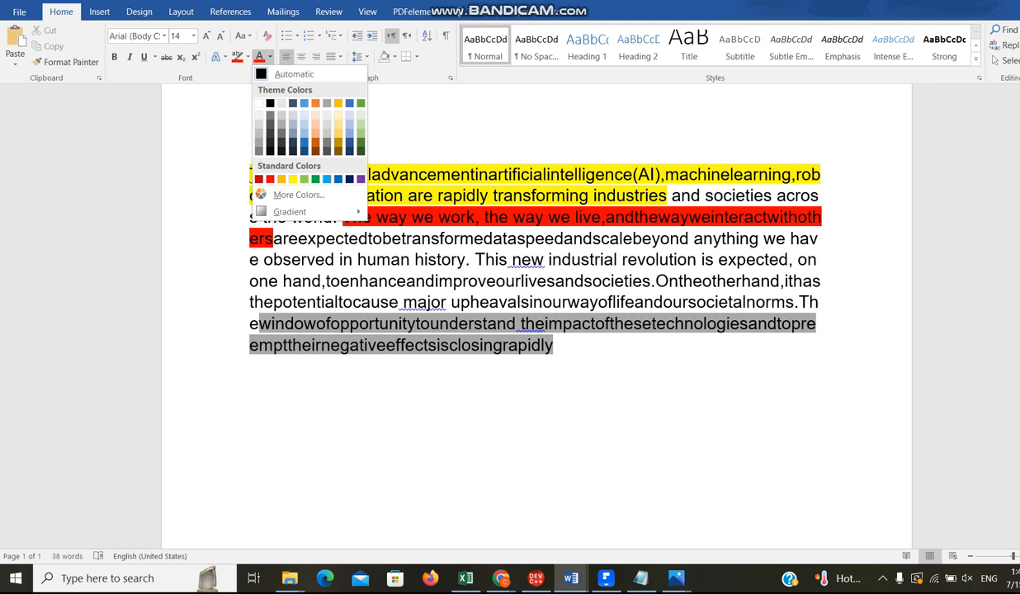
left_click(476, 260)
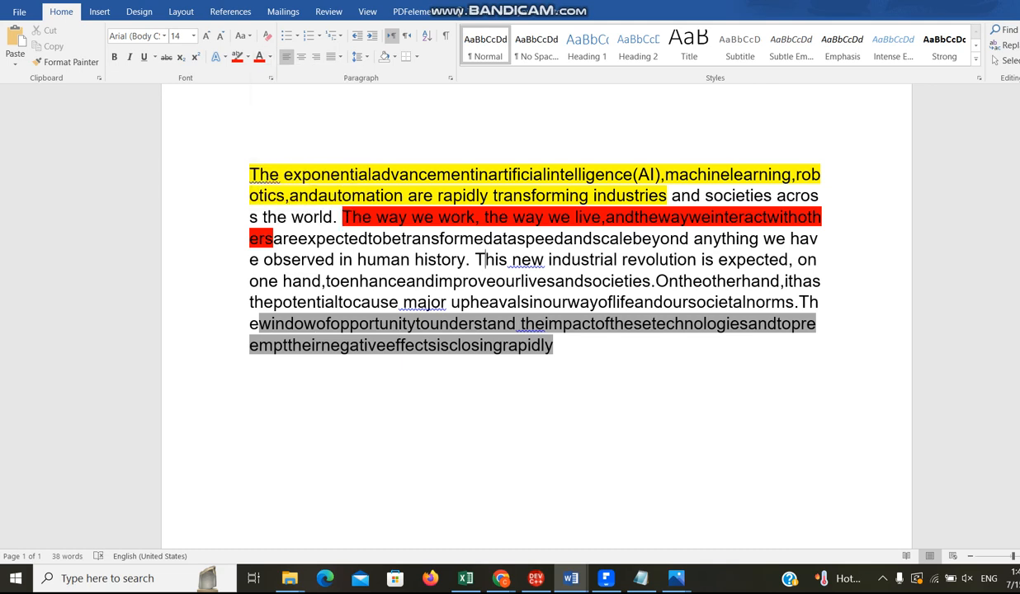
left_click_drag(476, 260, 651, 282)
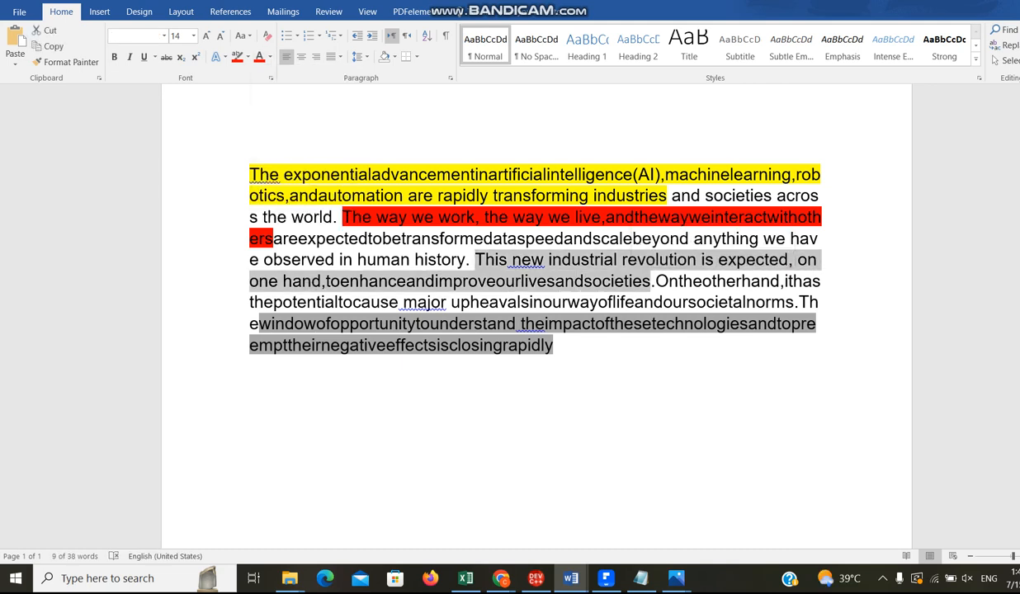
left_click(270, 56)
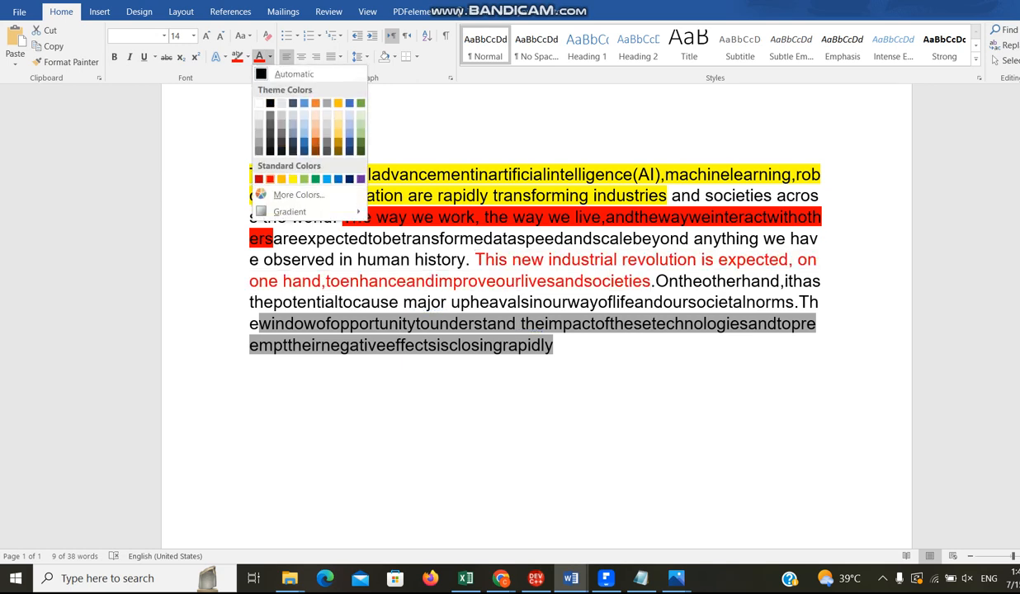
left_click(270, 178)
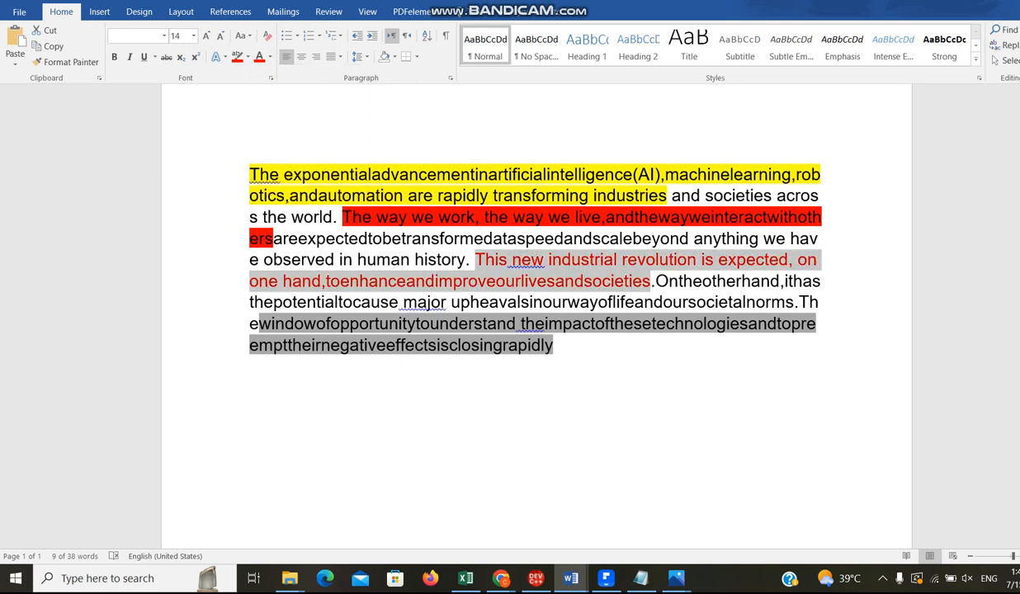
Change "the" in "On the other hand" to uppercase.
left_click(679, 281)
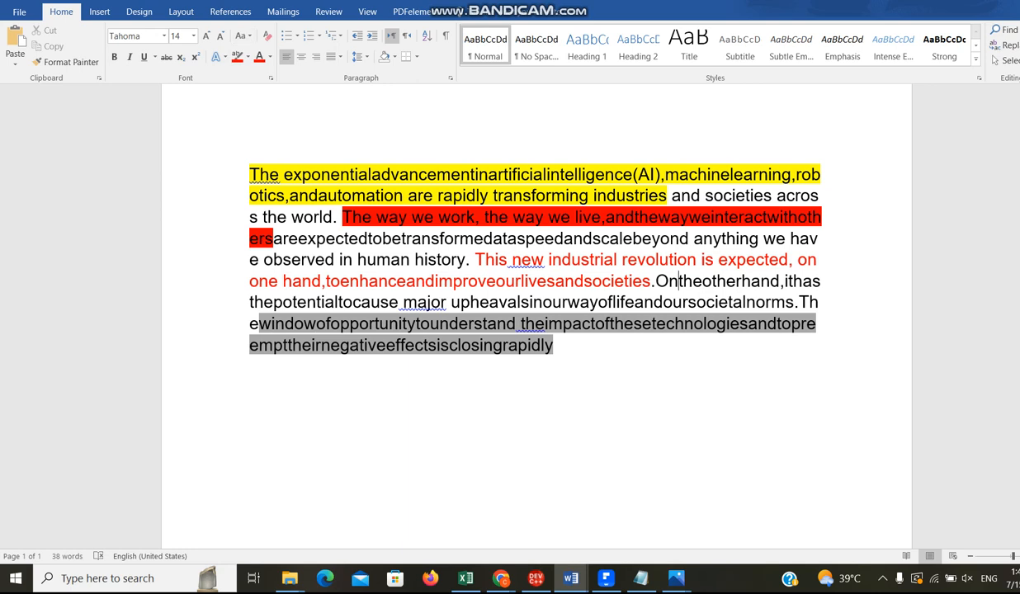
left_click(243, 35)
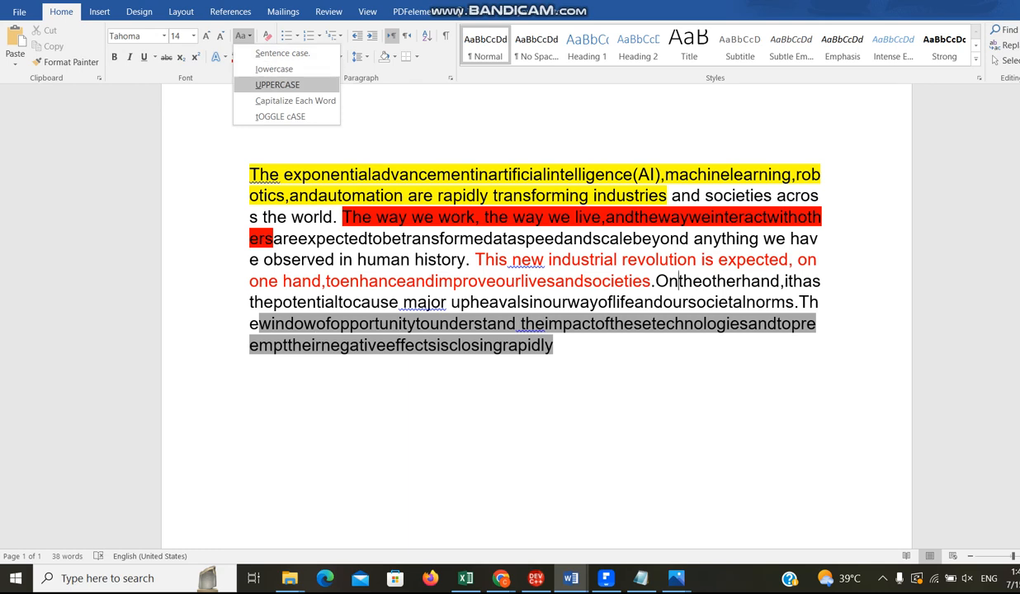
left_click(278, 84)
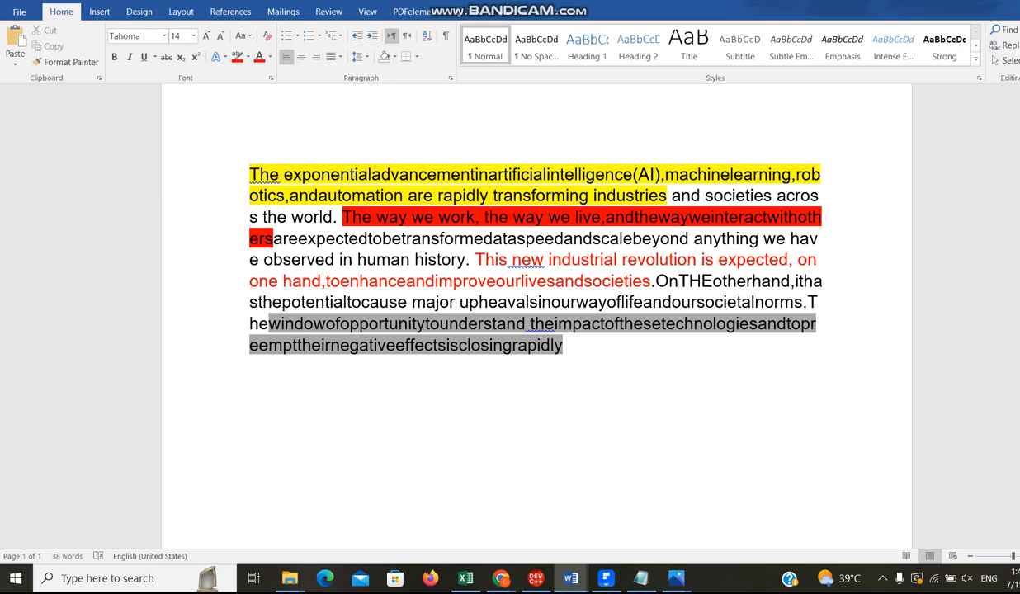
left_click_drag(656, 282, 752, 281)
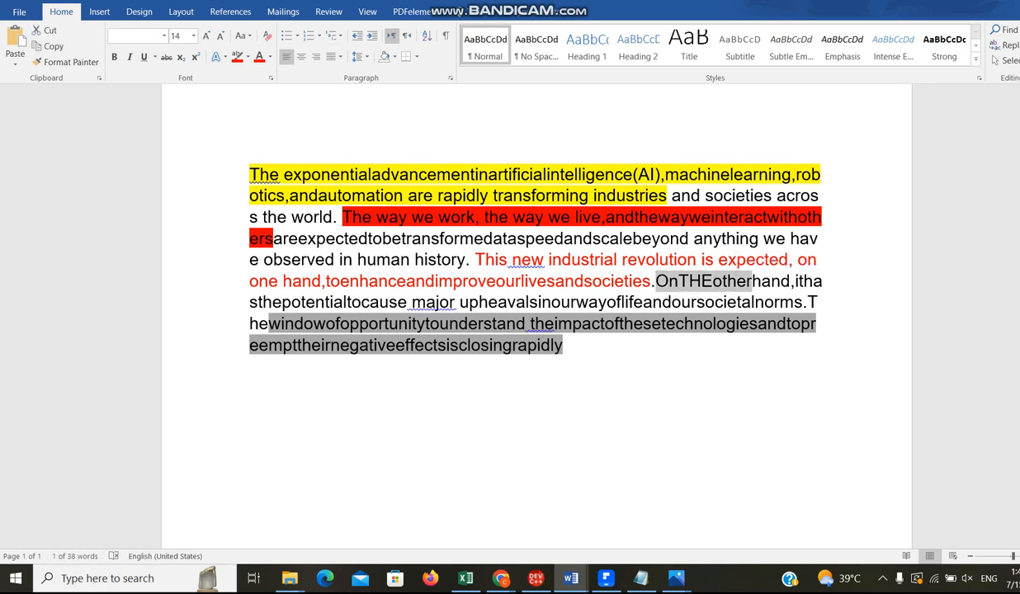
Add a new line reading "Ctrl+A" below the paragraph.
left_click(564, 346)
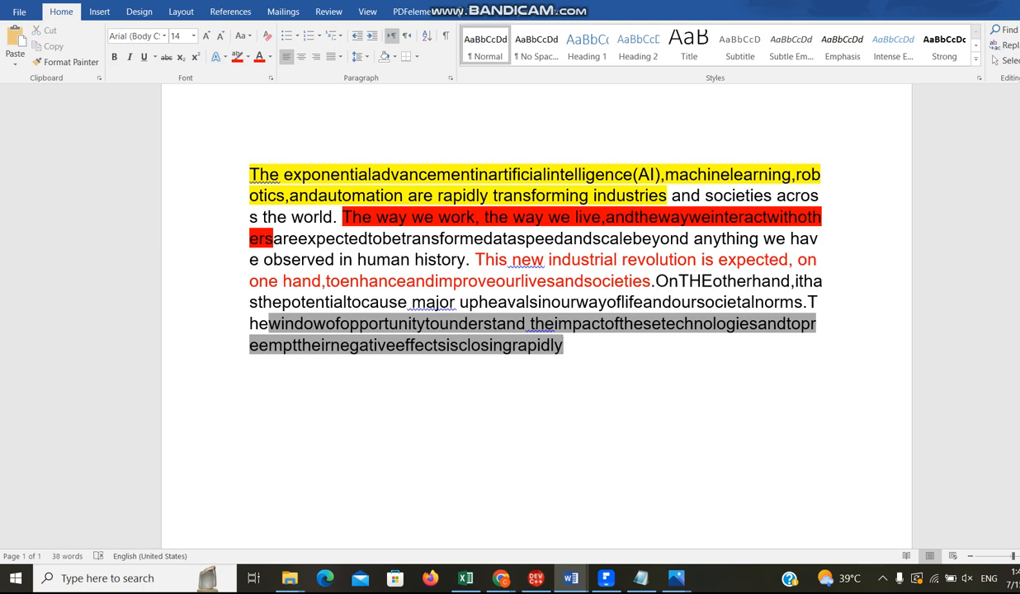
key("ctrl+a")
left_click(564, 345)
key("Return")
type("ctrl")
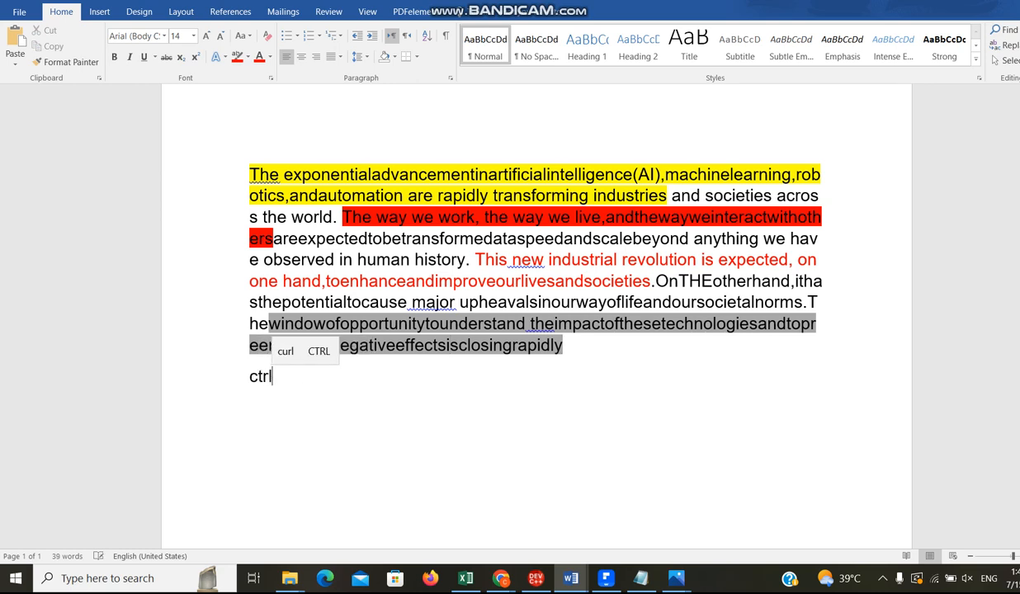
type("+A")
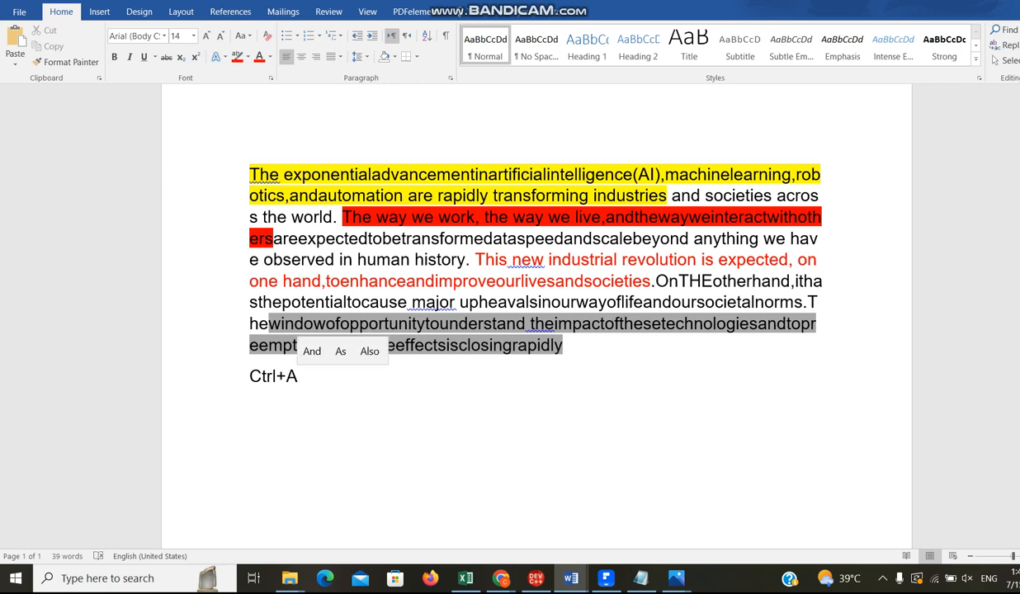
Underline all the text in the document.
key("ctrl+a")
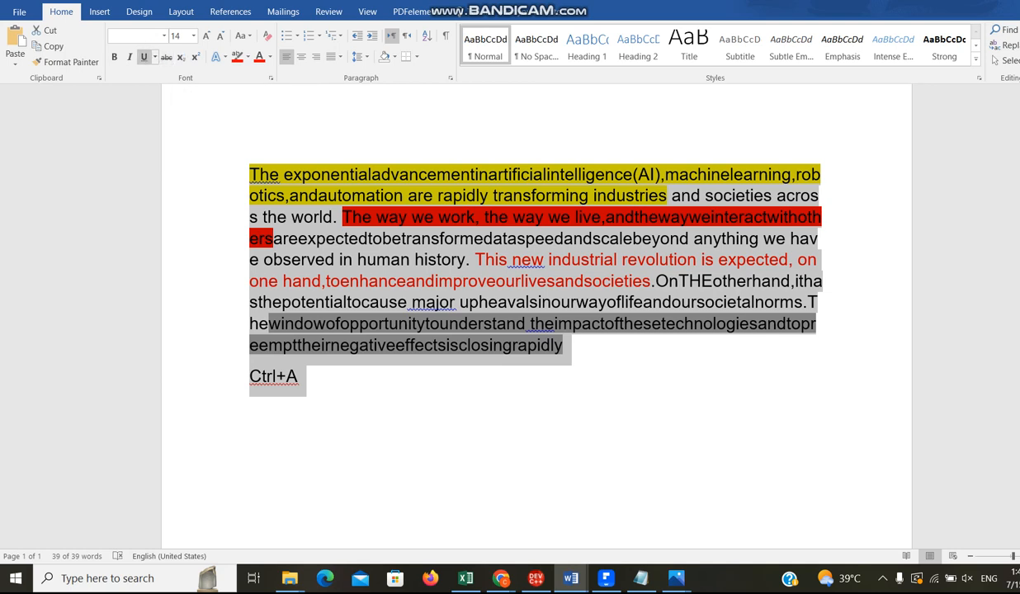
left_click(144, 57)
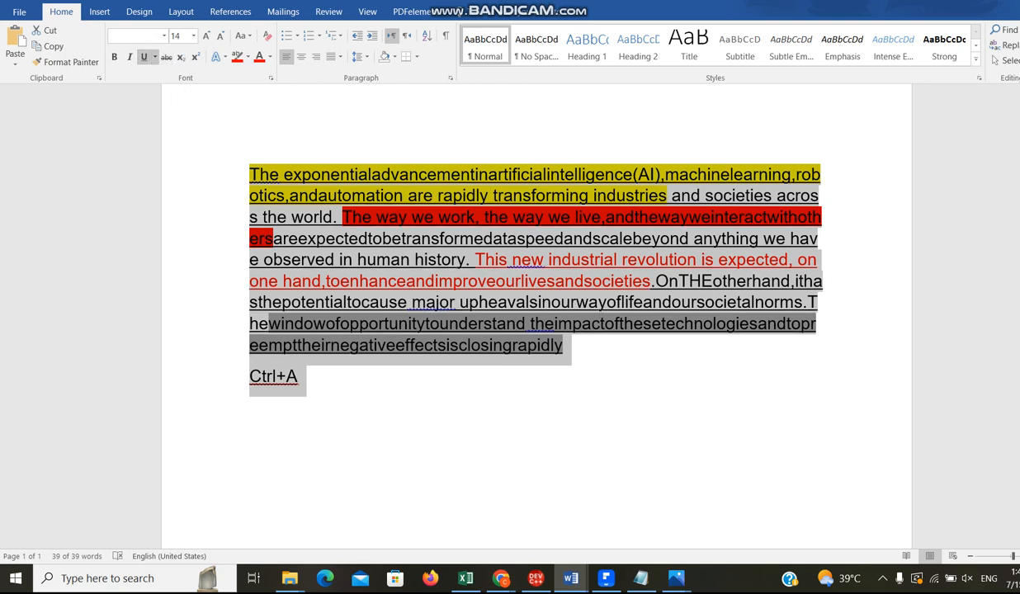
left_click(299, 377)
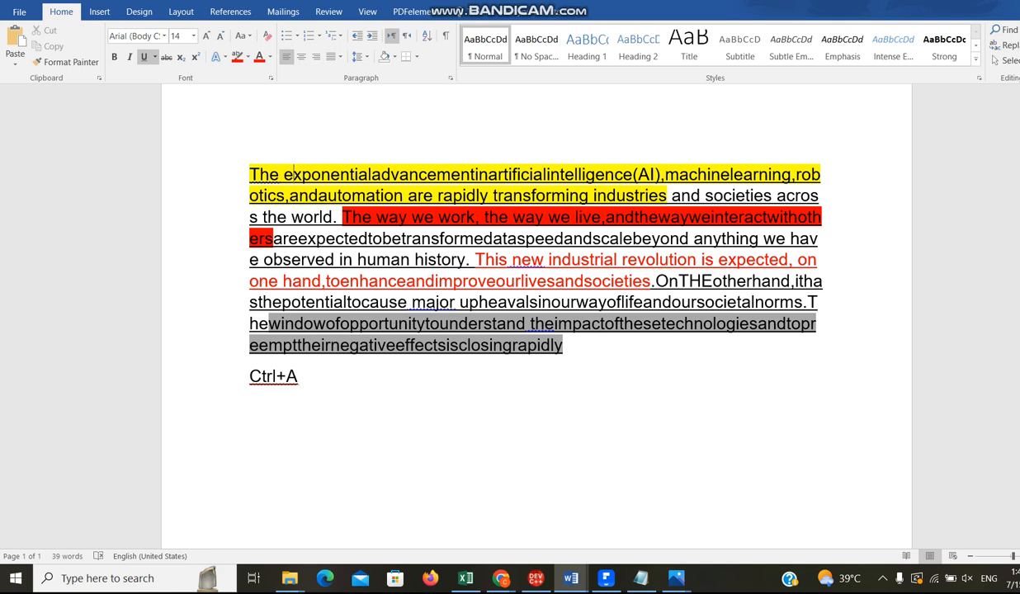
Insert a title line reading "Artificial Intelligence" above the paragraph.
key("Home")
key("Return")
key("Up")
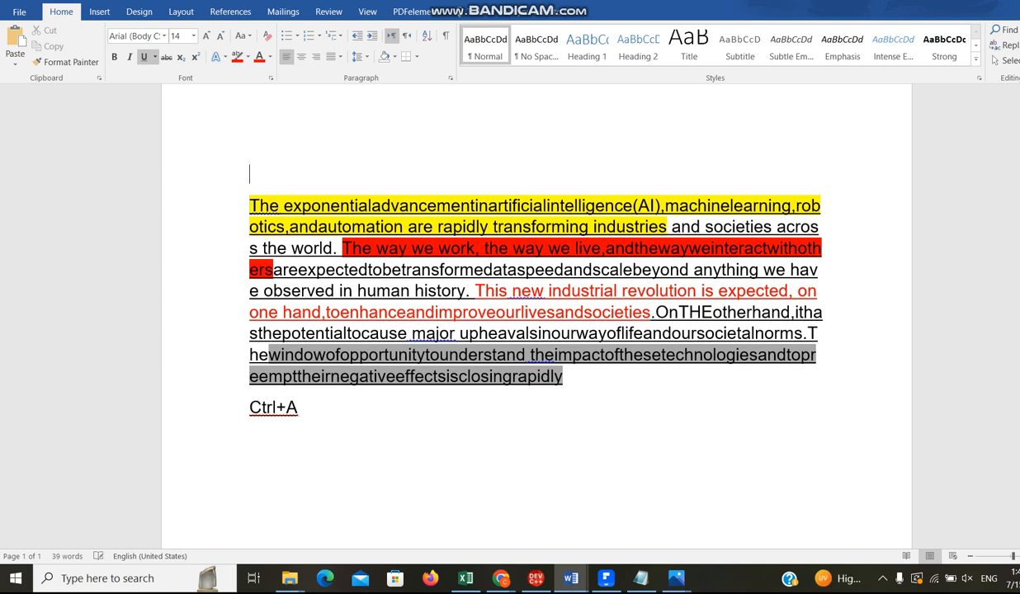
type("A")
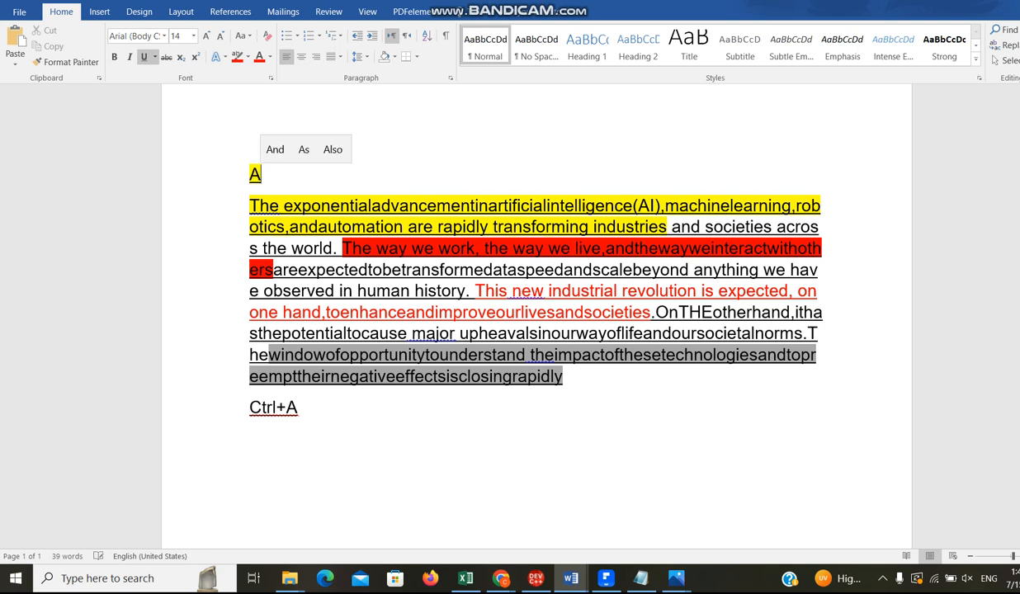
type("rtificial ")
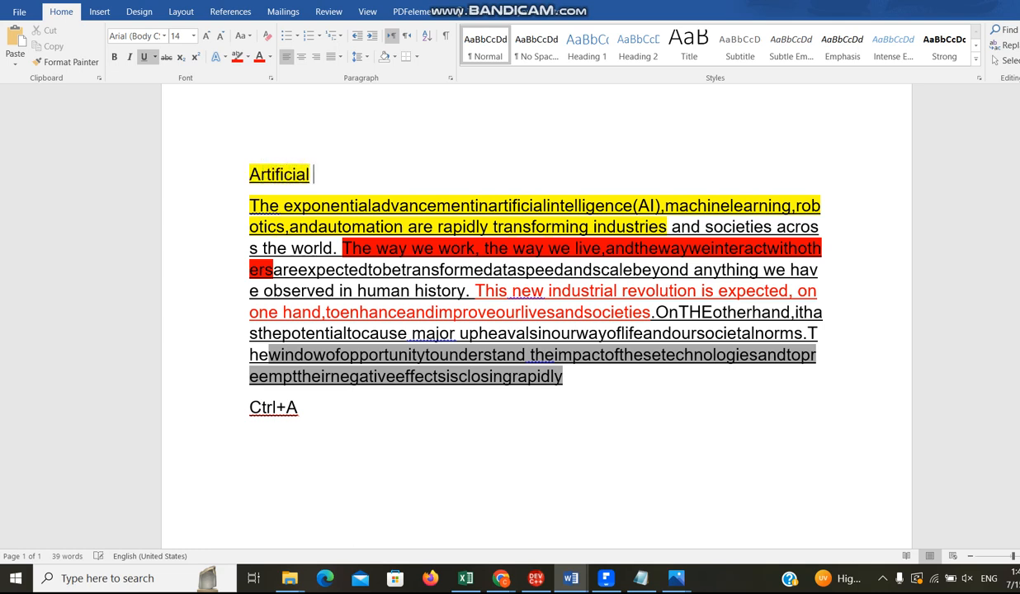
type("Intell")
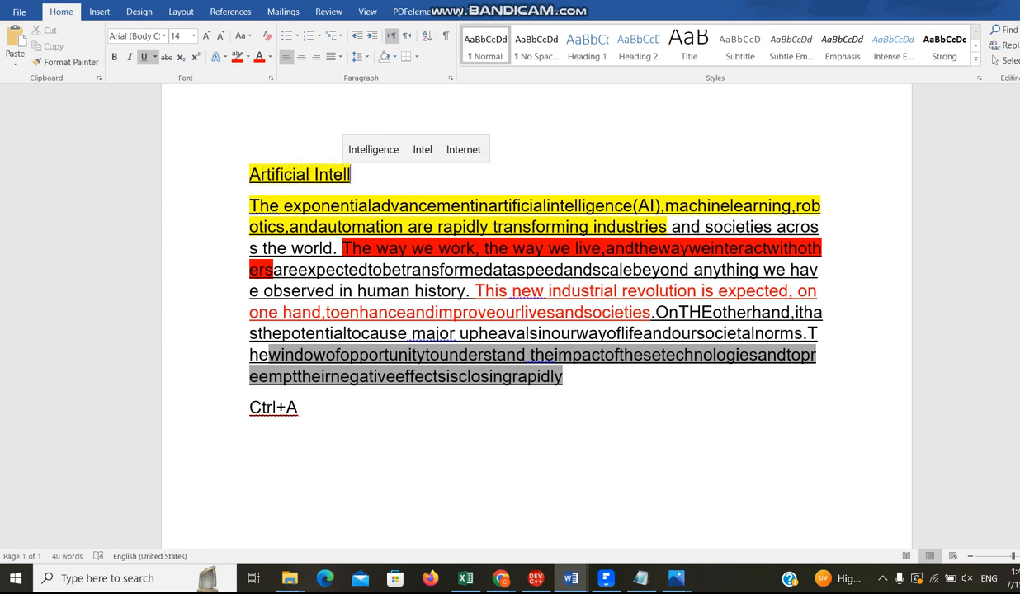
type("igence")
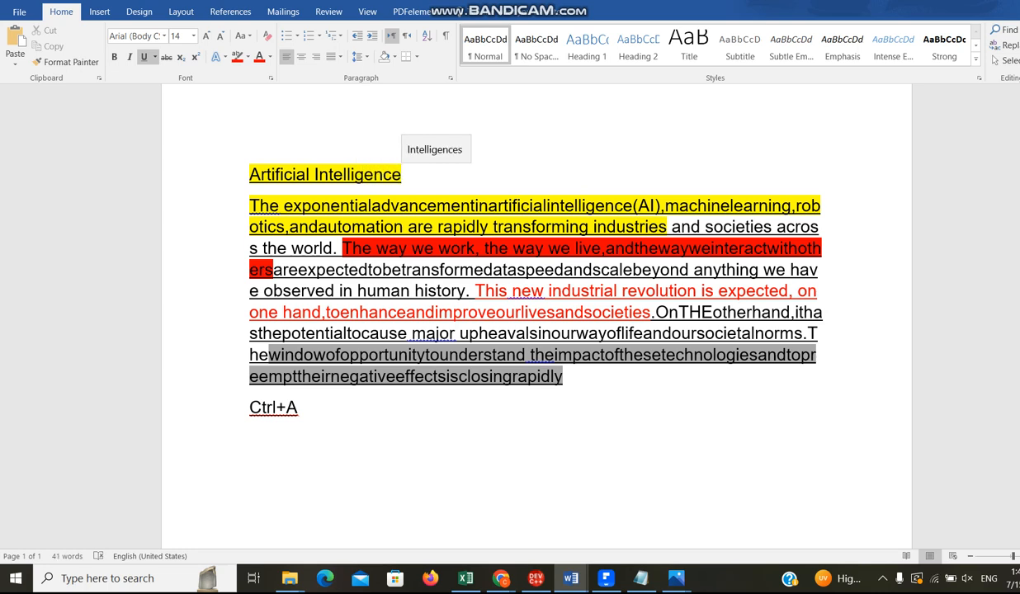
Remove the highlight from the title "Artificial Intelligence" and make it bold.
key("shift+Home")
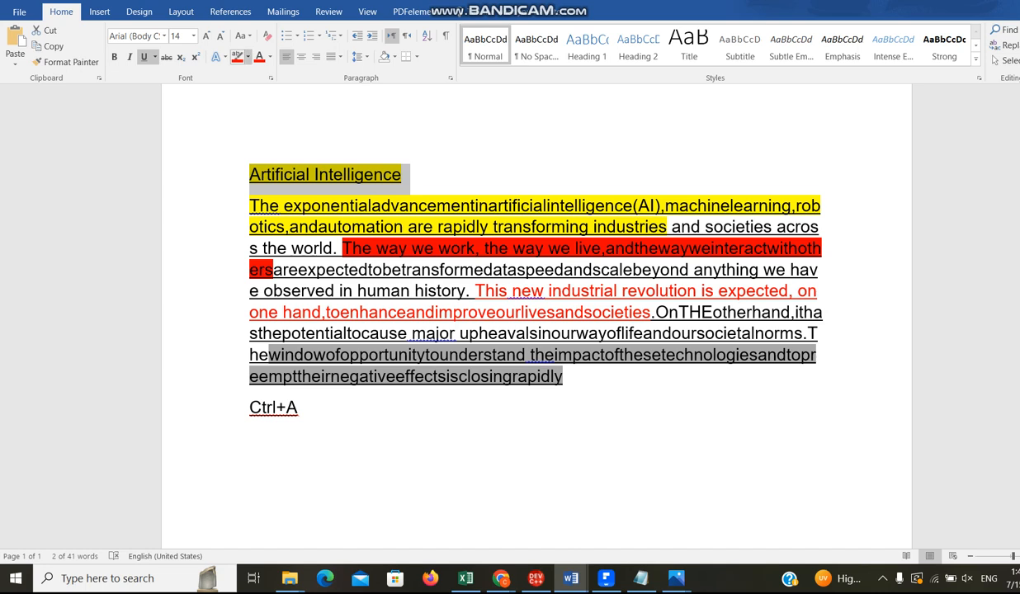
left_click(246, 56)
left_click(270, 136)
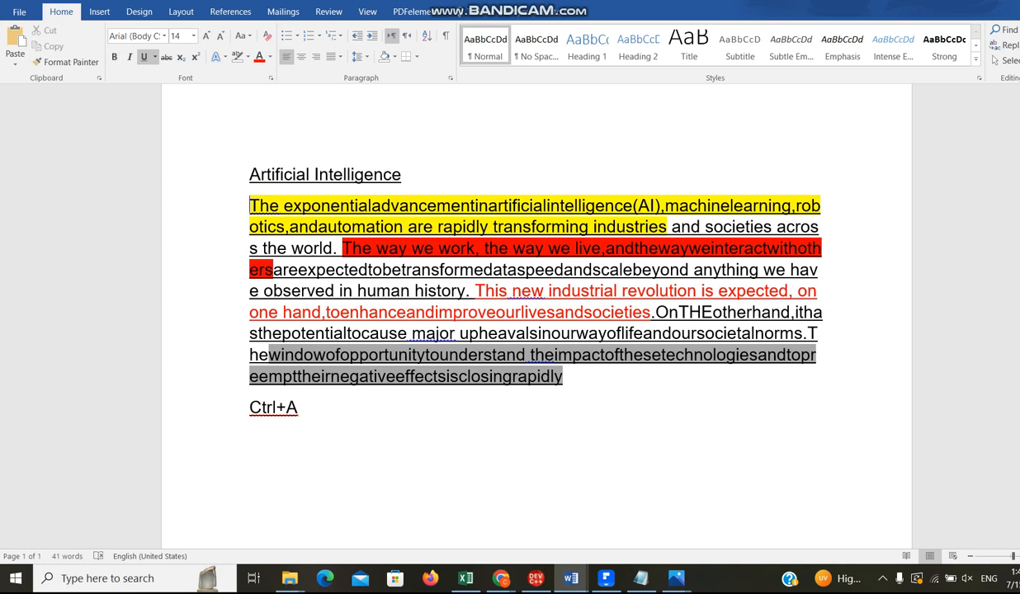
double_click(281, 175)
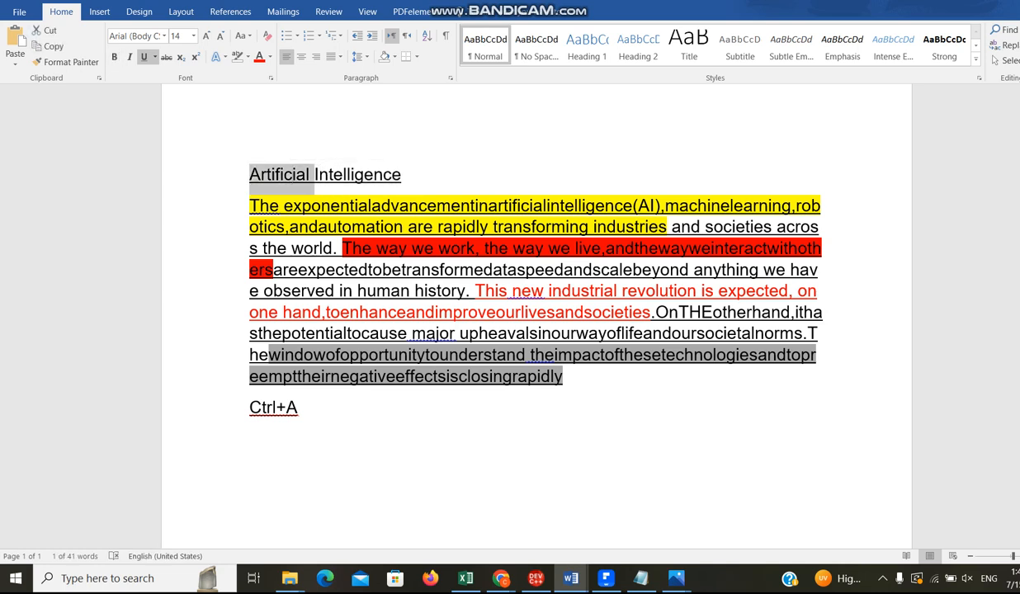
left_click_drag(403, 175, 250, 175)
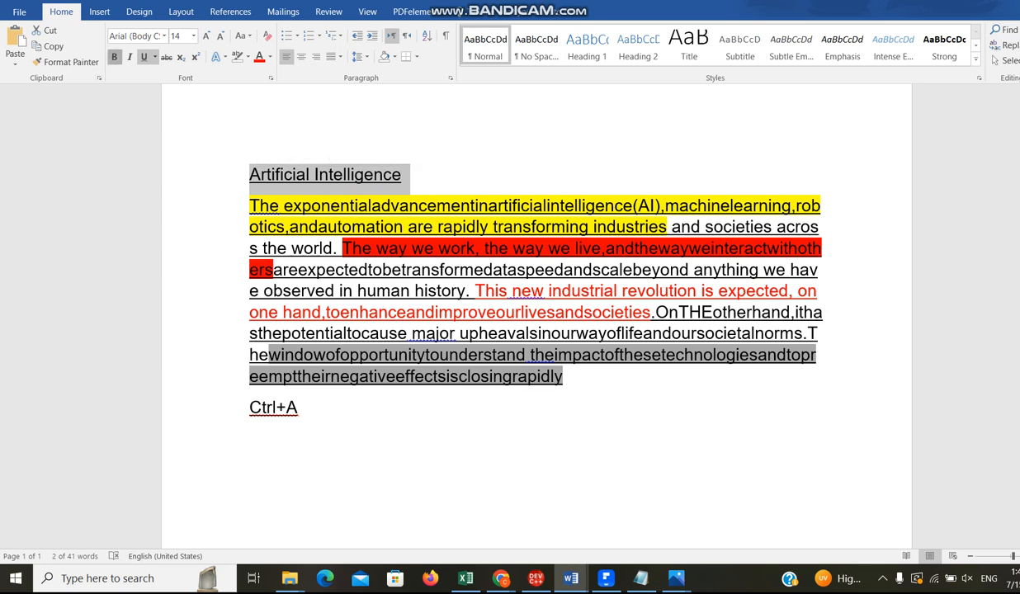
left_click(114, 56)
left_click(407, 248)
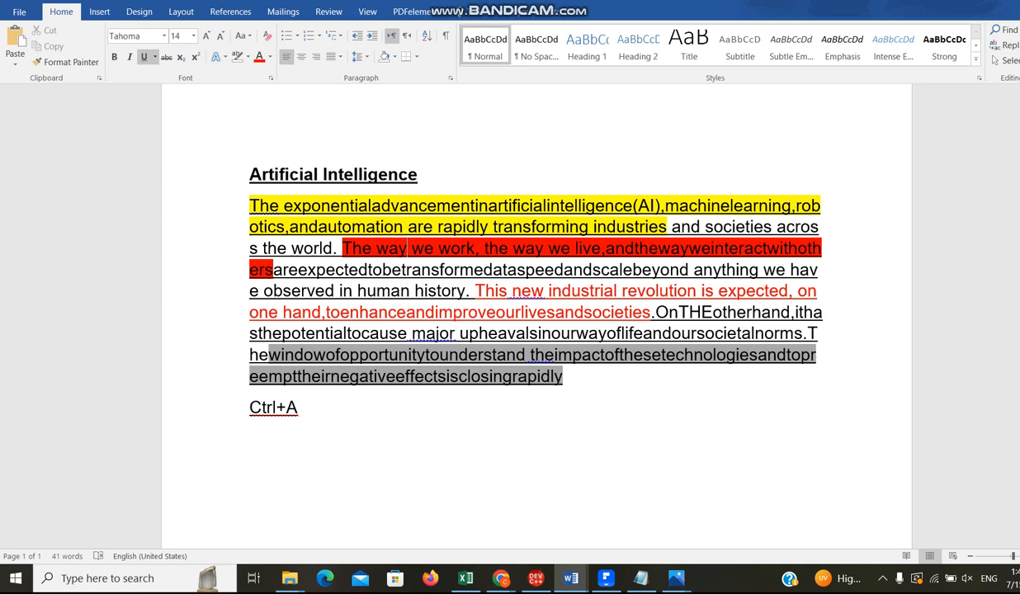
Try right and left alignment on the title "Artificial Intelligence", and center it.
triple_click(398, 175)
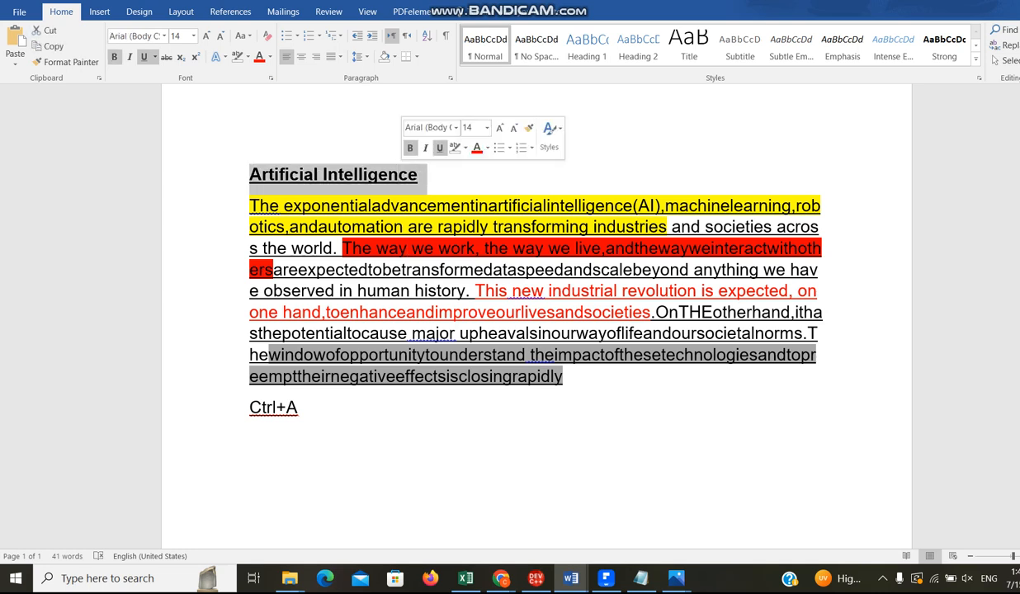
double_click(399, 175)
left_click(399, 175)
triple_click(398, 175)
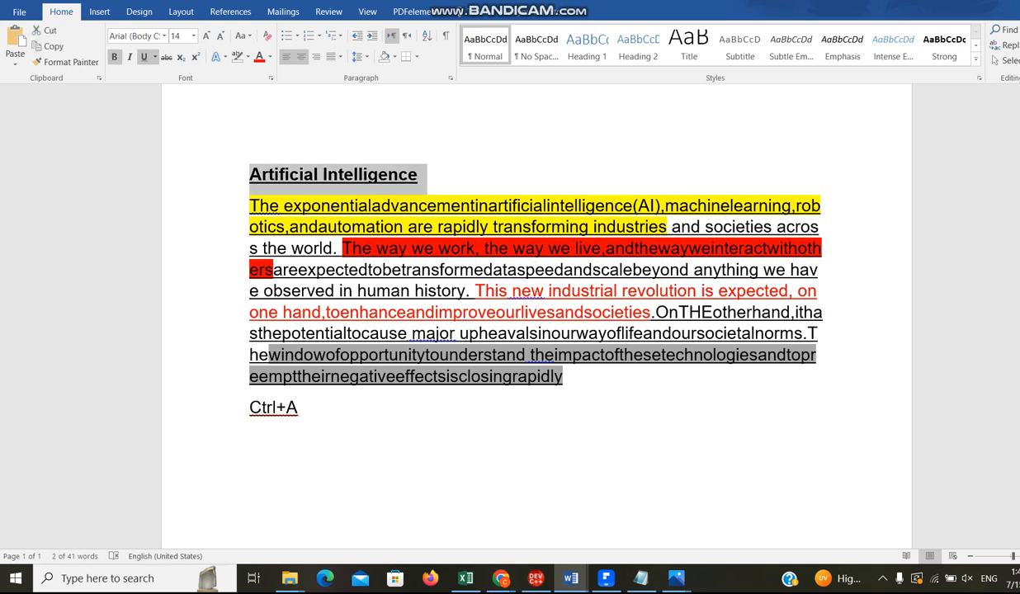
left_click(301, 56)
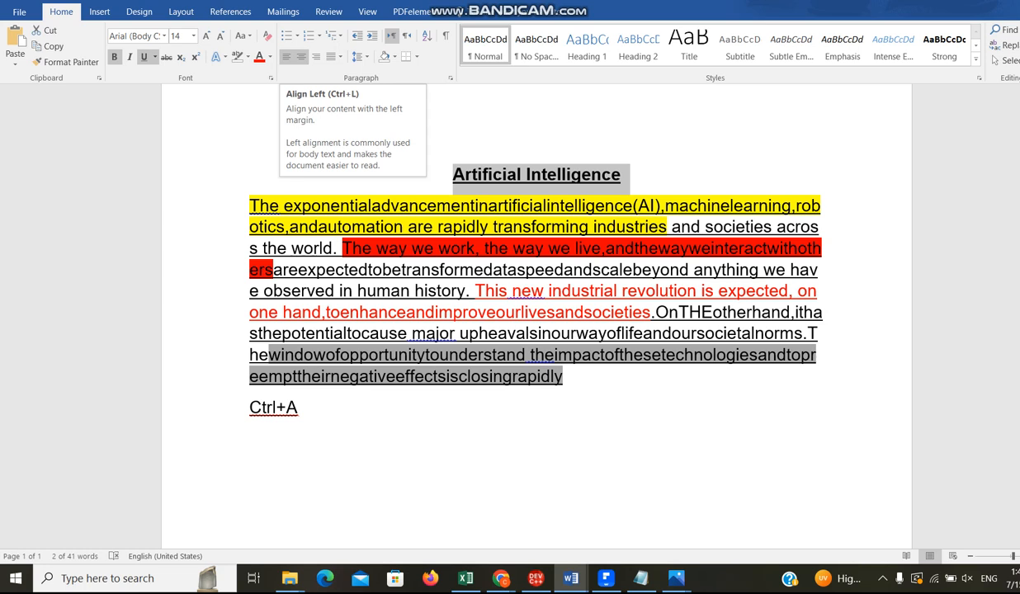
key("ctrl+r")
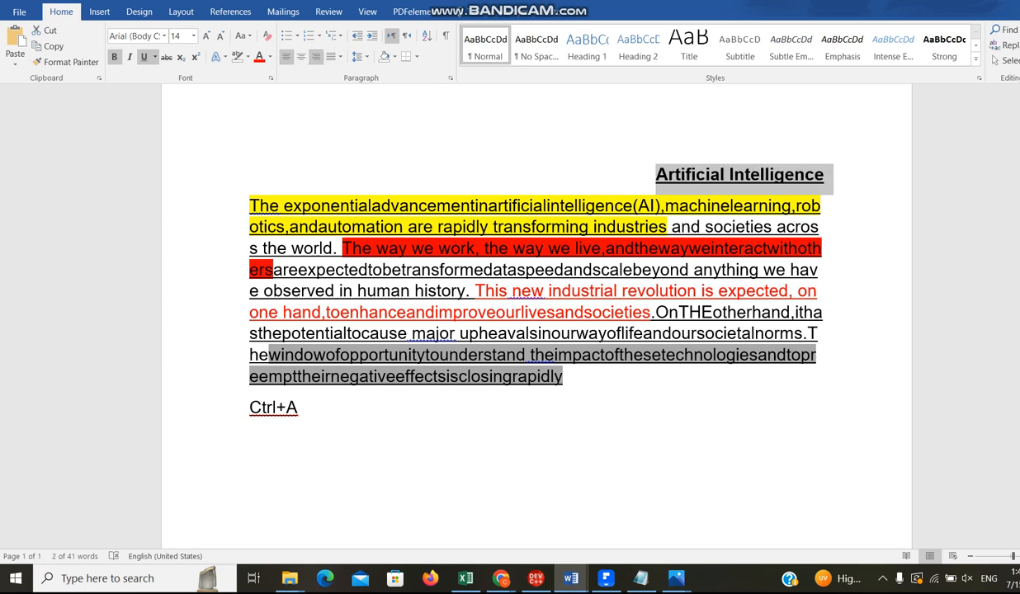
key("ctrl+l")
key("ctrl+e")
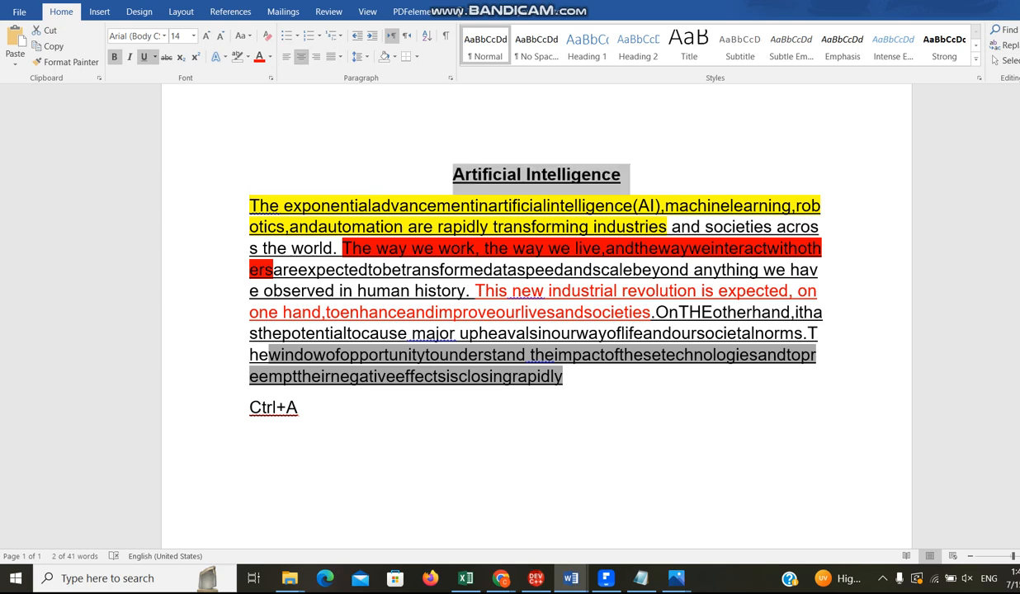
Justify the whole paragraph below the title, leaving out the "Ctrl+A" line.
key("shift+Down")
key("shift+Down")
key("shift+Down")
key("shift+Down")
key("shift+Down")
key("shift+Down")
key("shift+Down")
key("shift+Down")
key("shift+Down")
key("shift+Down")
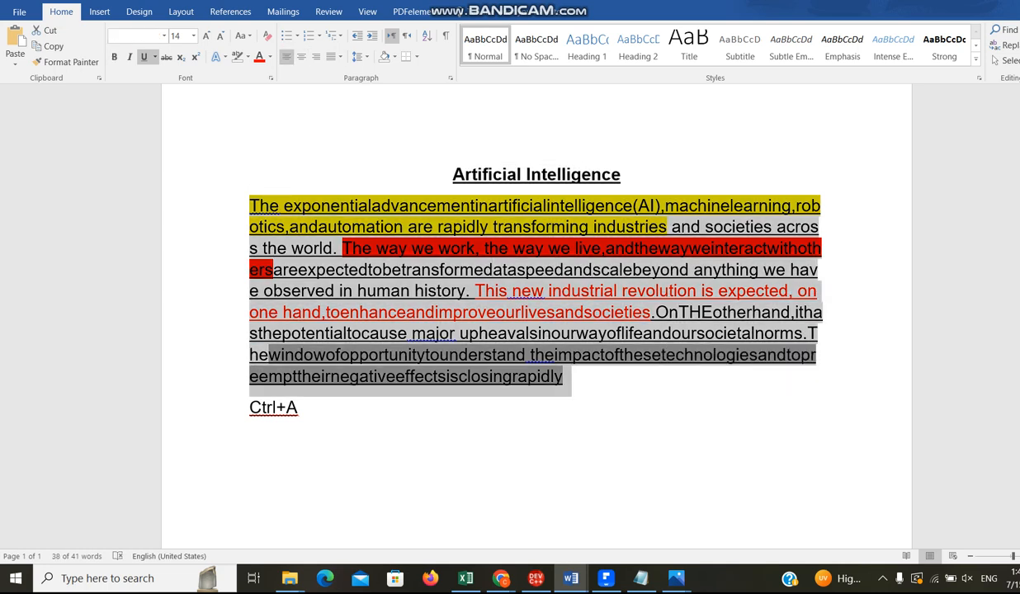
left_click(340, 57)
left_click(357, 74)
left_click(564, 377)
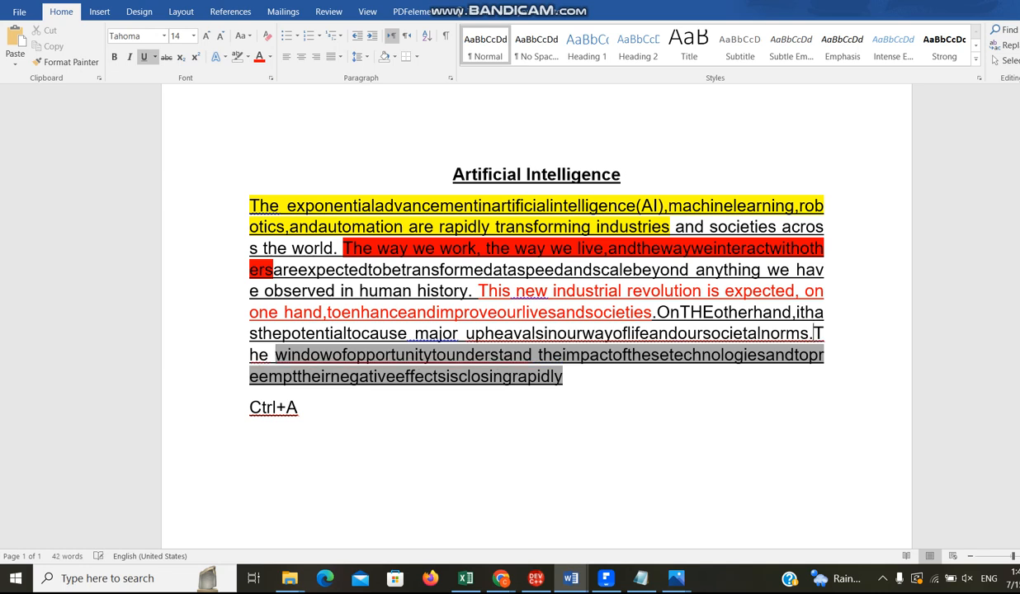
Split the paragraph after "transforming industries" with an empty line between, and start a new paragraph at "The way we work".
left_click(620, 281)
left_click(676, 227)
key("Return")
key("Return")
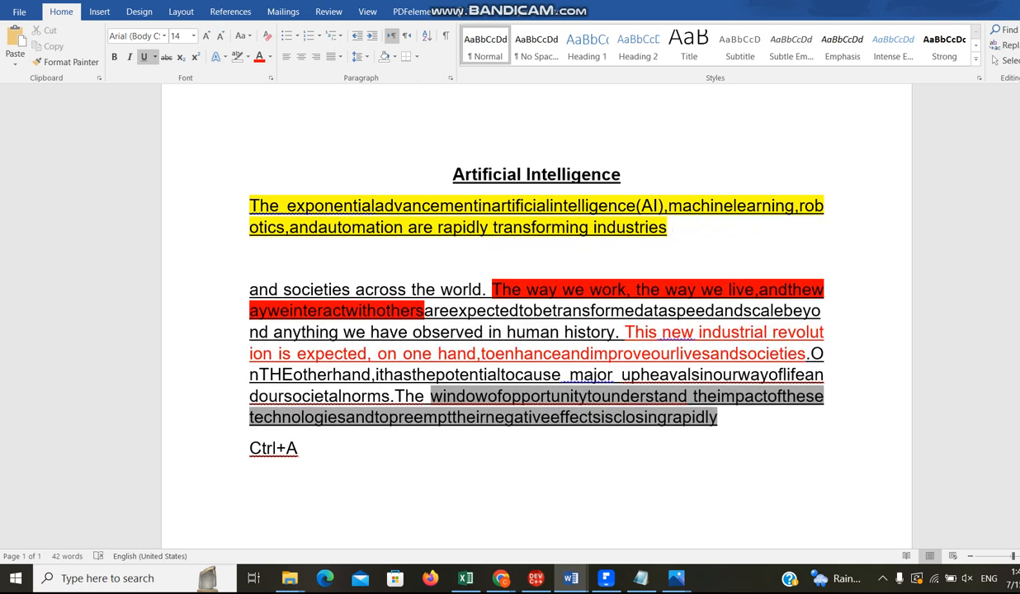
key("Return")
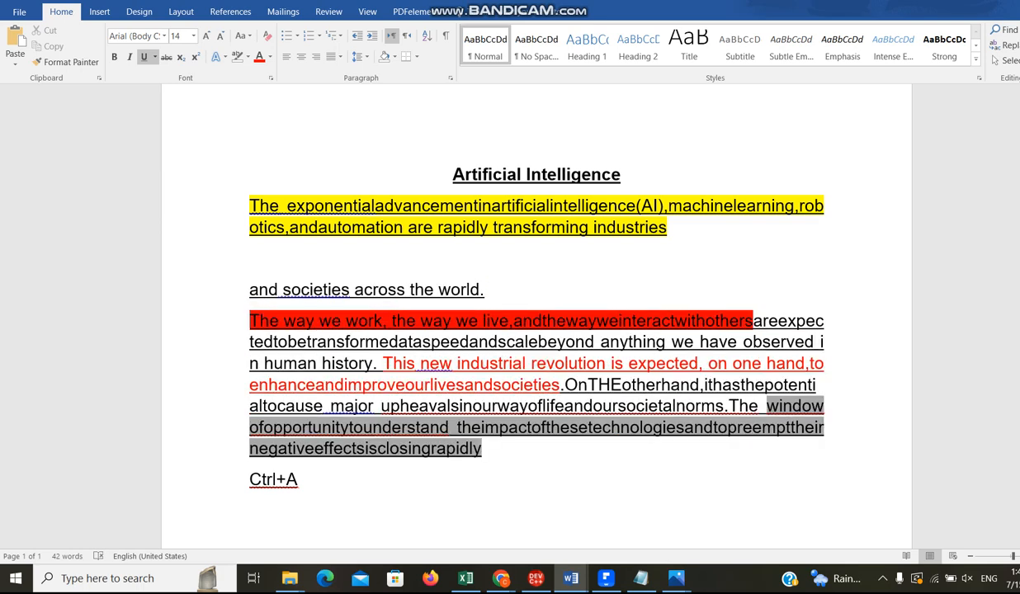
In Notepad, cut the nine tips listed under "Tips for Practical & Viva Preparation", and undo the removal of the text.
left_click(642, 579)
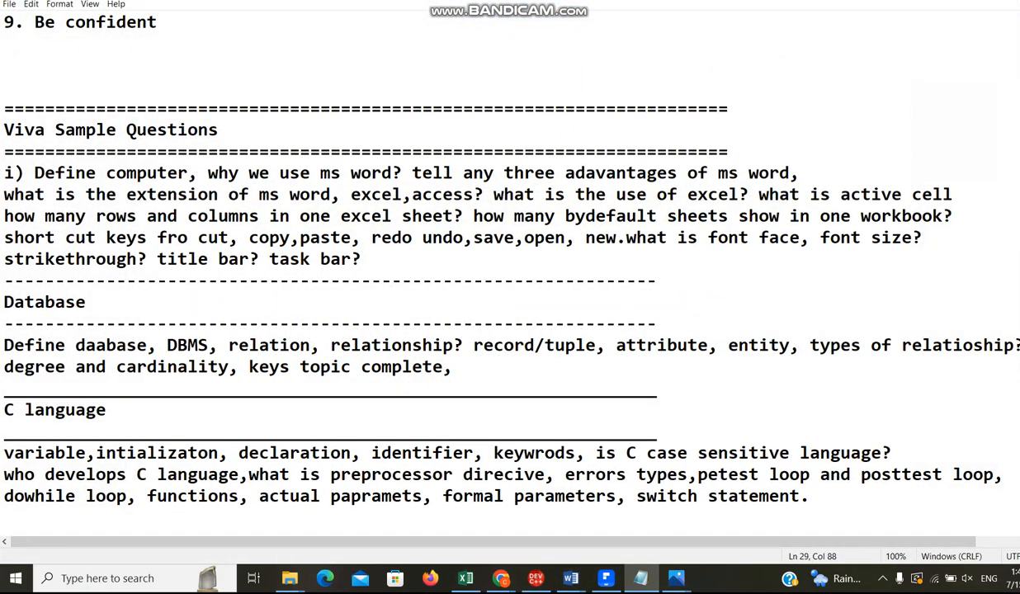
scroll(510, 273, "up", 7)
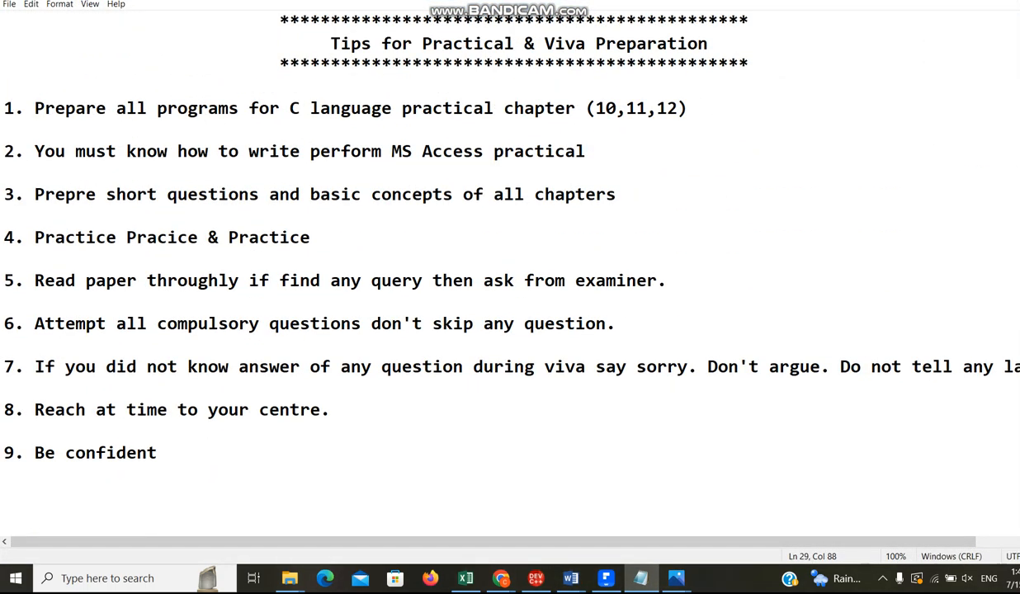
left_click_drag(35, 108, 165, 453)
key("BackSpace")
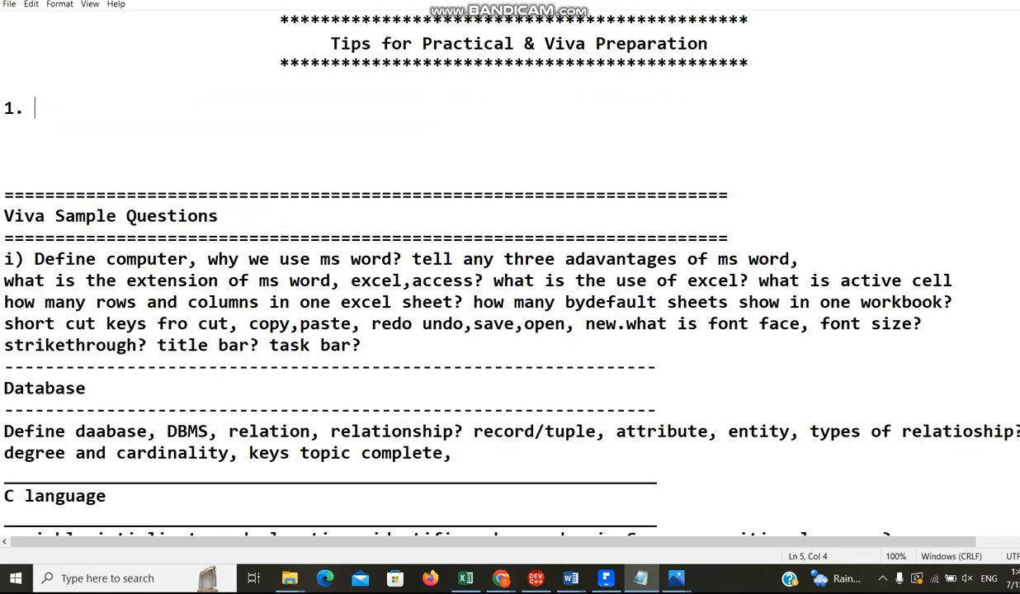
key("ctrl+a")
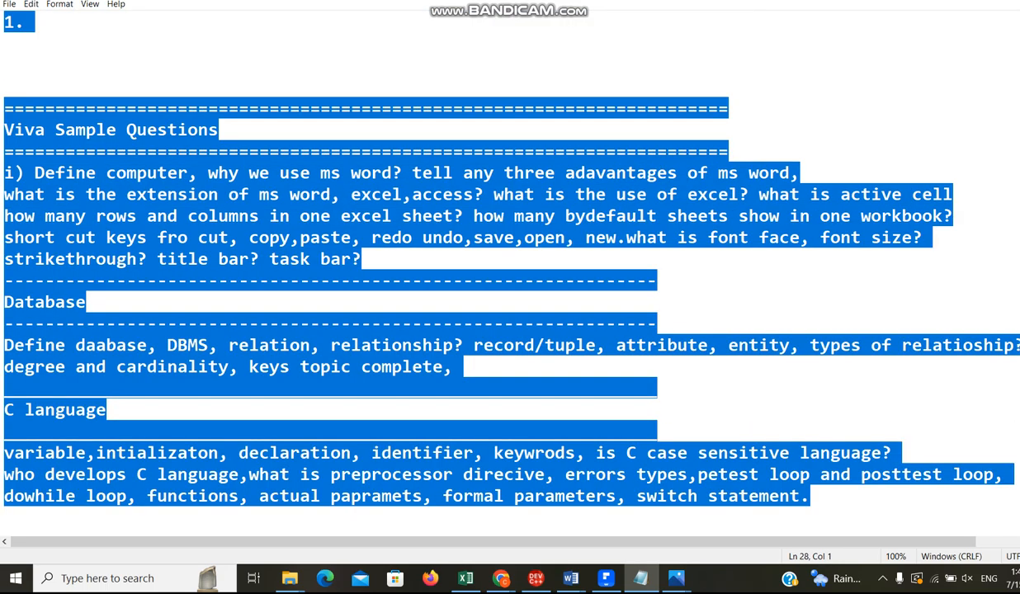
key("alt")
key("alt")
key("ctrl+z")
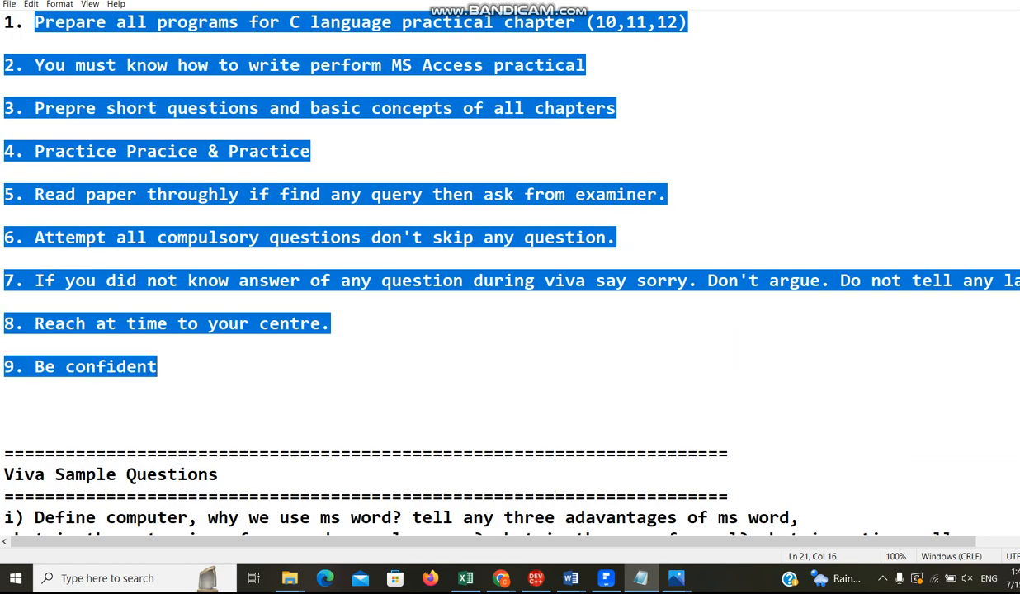
Switch back to Word and delete the text from "and societies across the world." through "closingrapidly", keeping the "Ctrl+A" line.
key("alt+Tab")
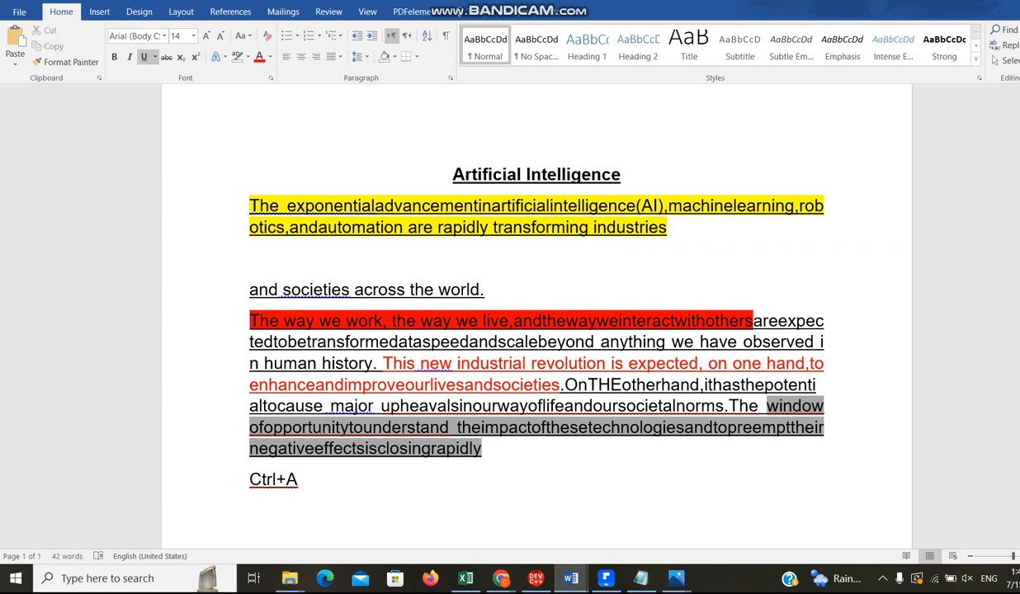
key("shift+Down")
key("shift+Down")
key("shift+Down")
key("shift+Down")
key("shift+Down")
key("shift+Down")
key("shift+Down")
key("shift+Down")
key("Delete")
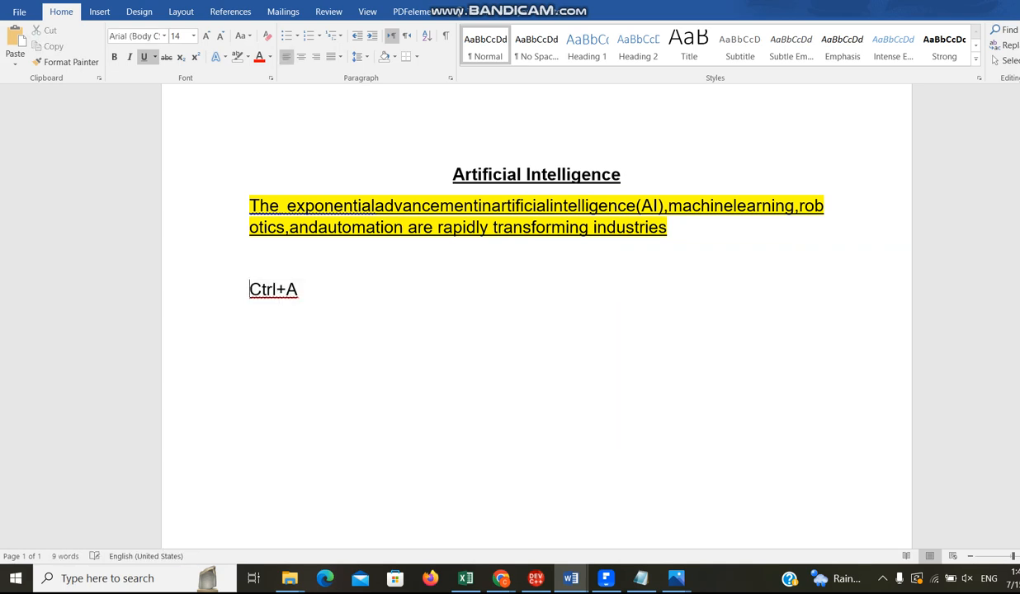
Paste the nine tips into the empty space between the yellow-highlighted paragraph and the "Ctrl+A" line.
key("Return")
key("Up")
key("Up")
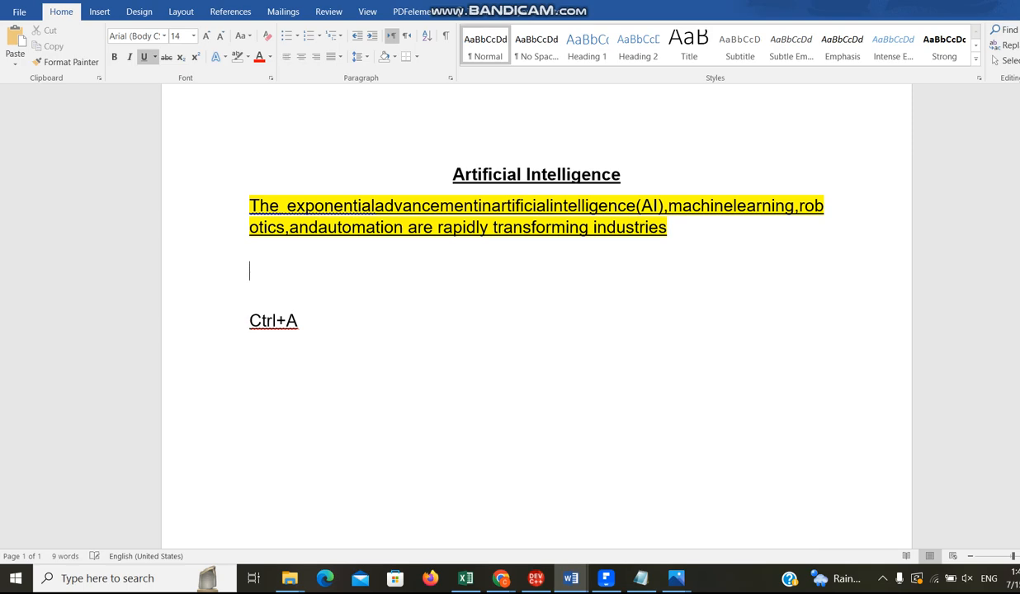
key("ctrl+v")
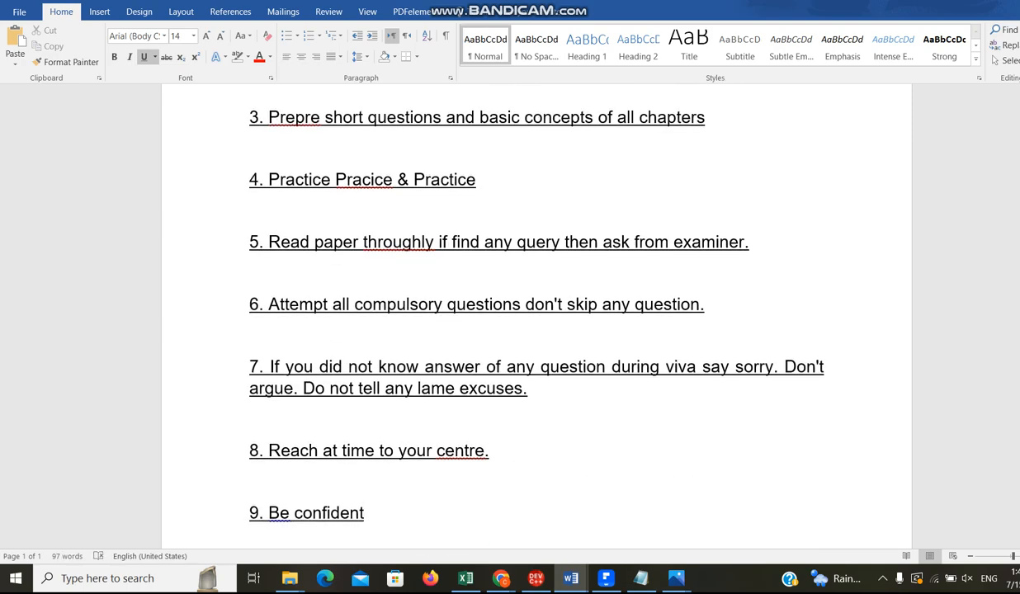
Apply arrowhead bullets to the entire document, and change the bulleted list to 1. 2. 3. numbering.
key("ctrl+a")
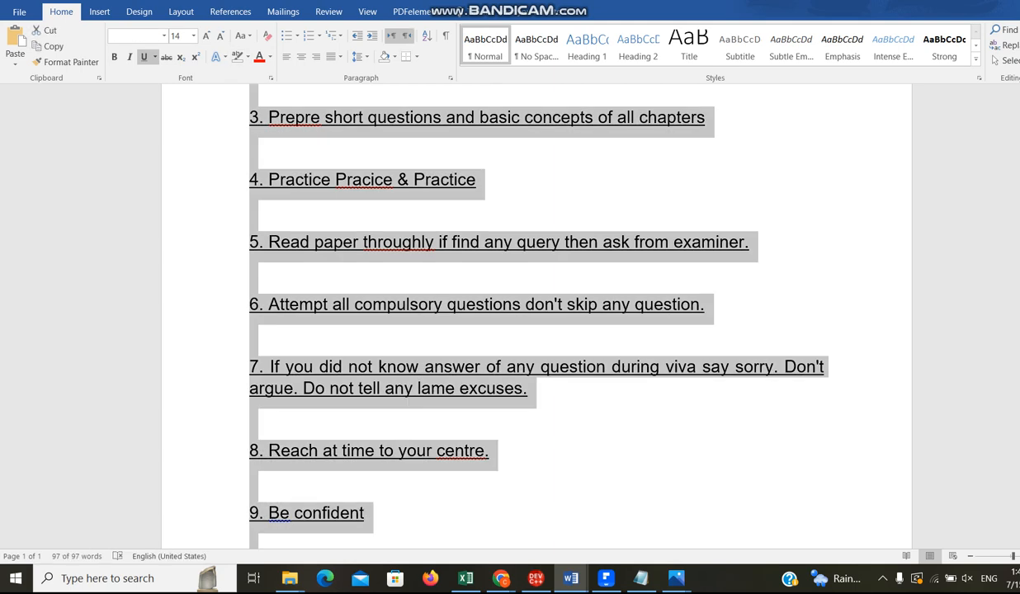
left_click(296, 36)
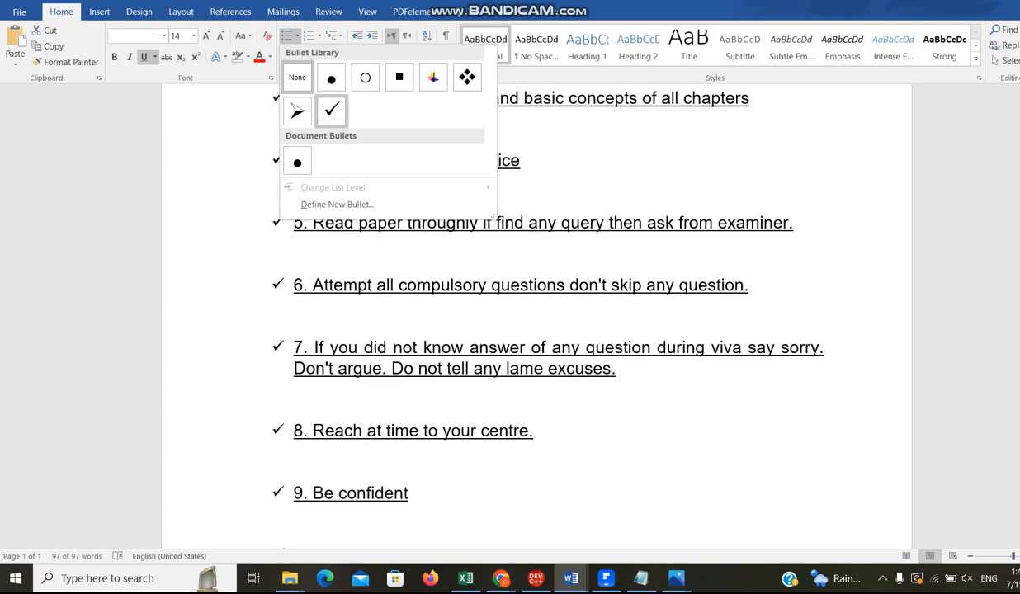
left_click(298, 112)
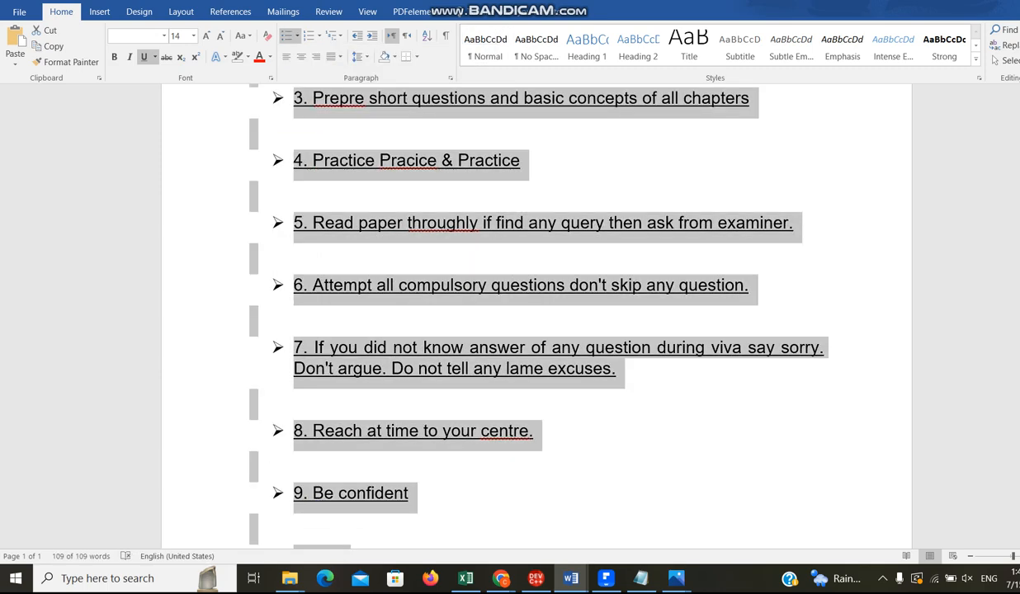
left_click(618, 369)
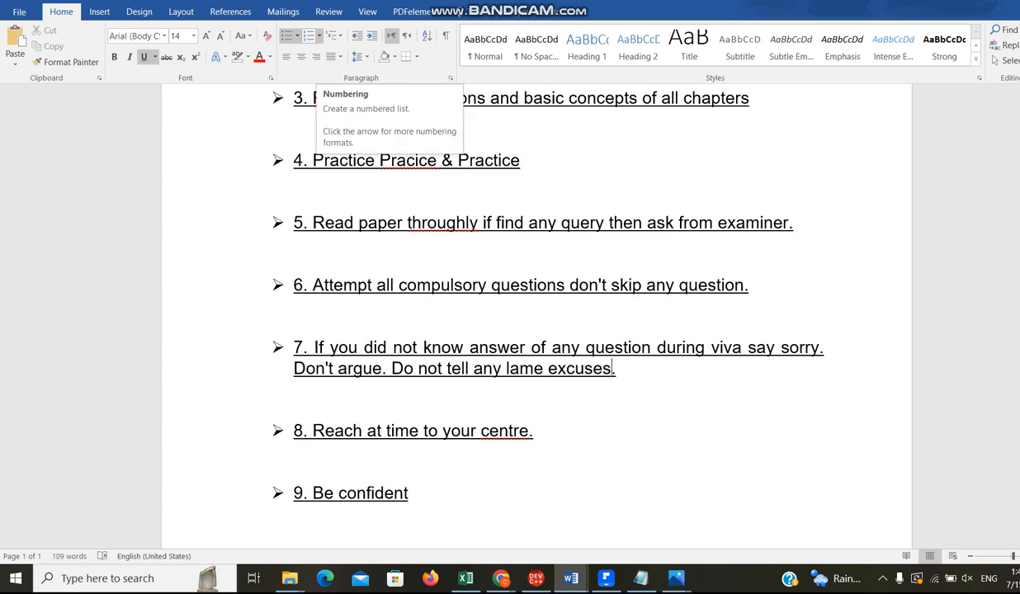
left_click(319, 36)
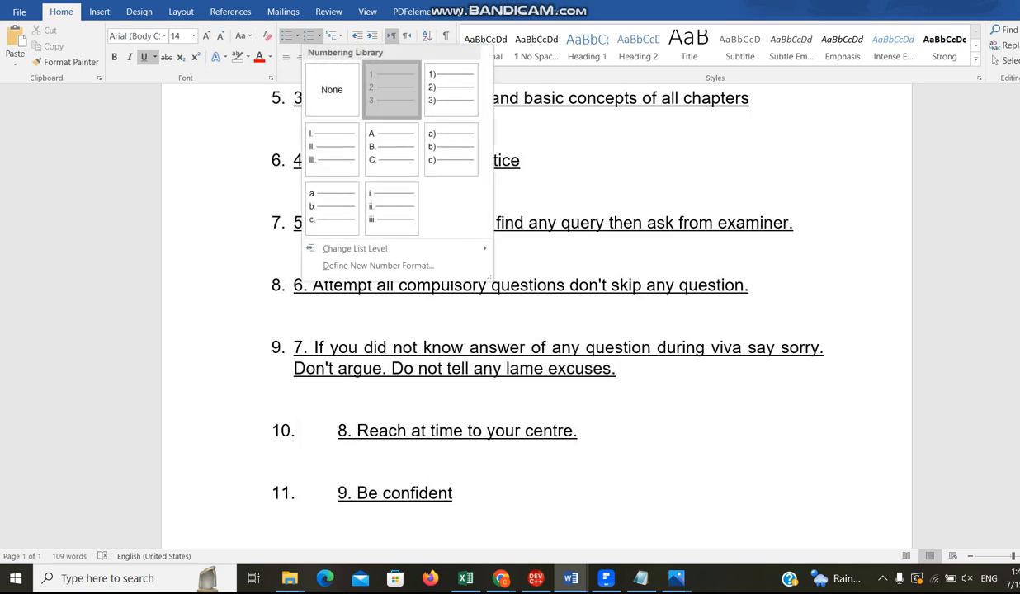
left_click(391, 87)
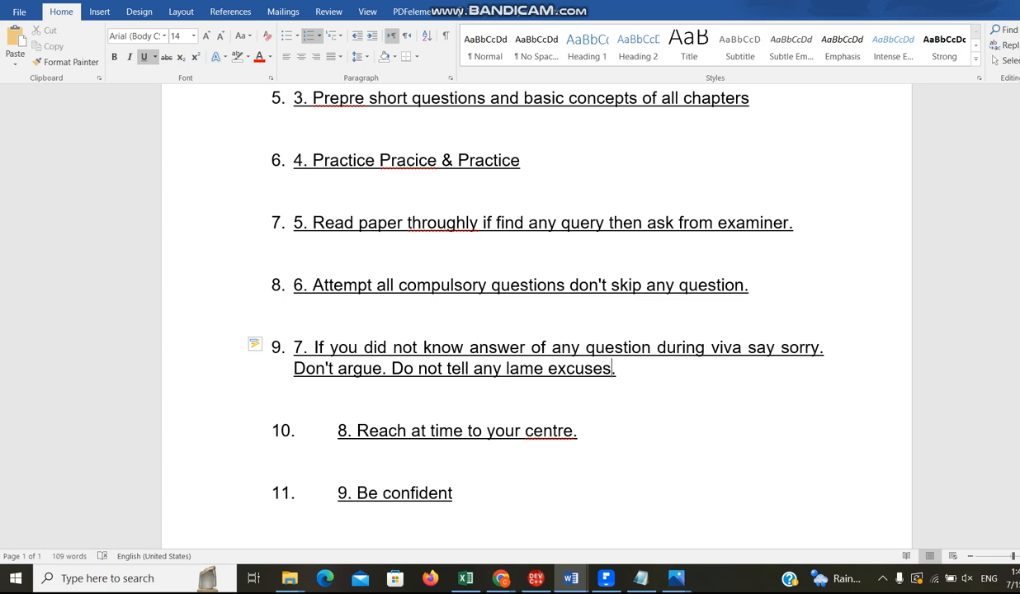
left_click(331, 36)
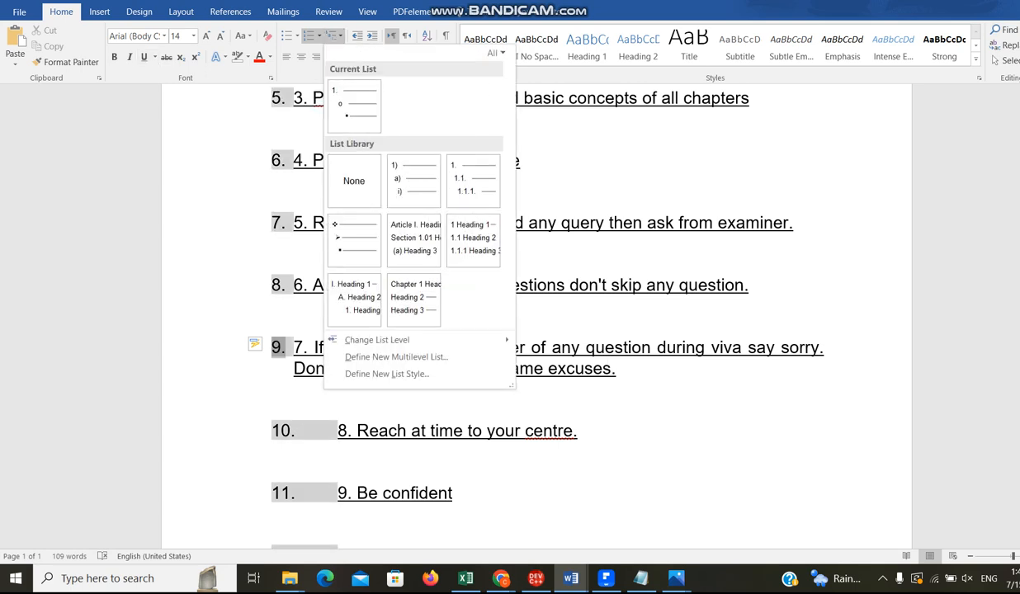
left_click(611, 369)
left_click(612, 369)
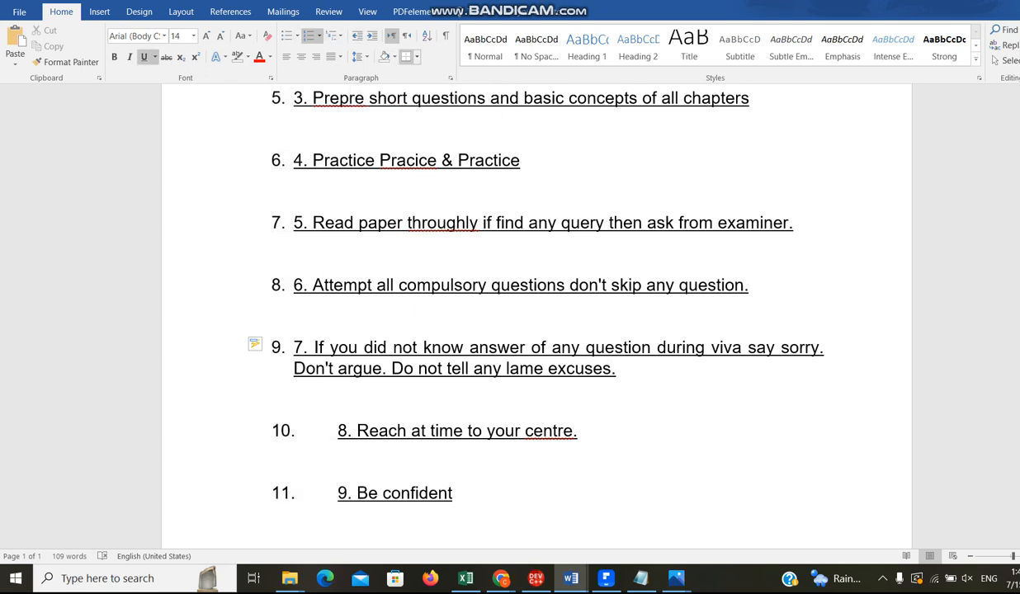
left_click(416, 57)
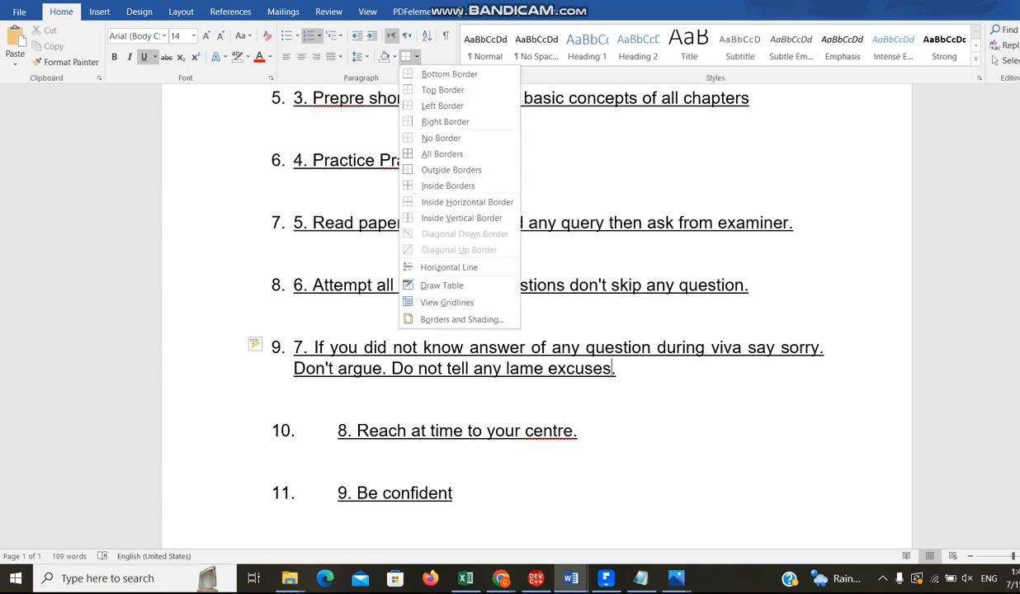
left_click(416, 56)
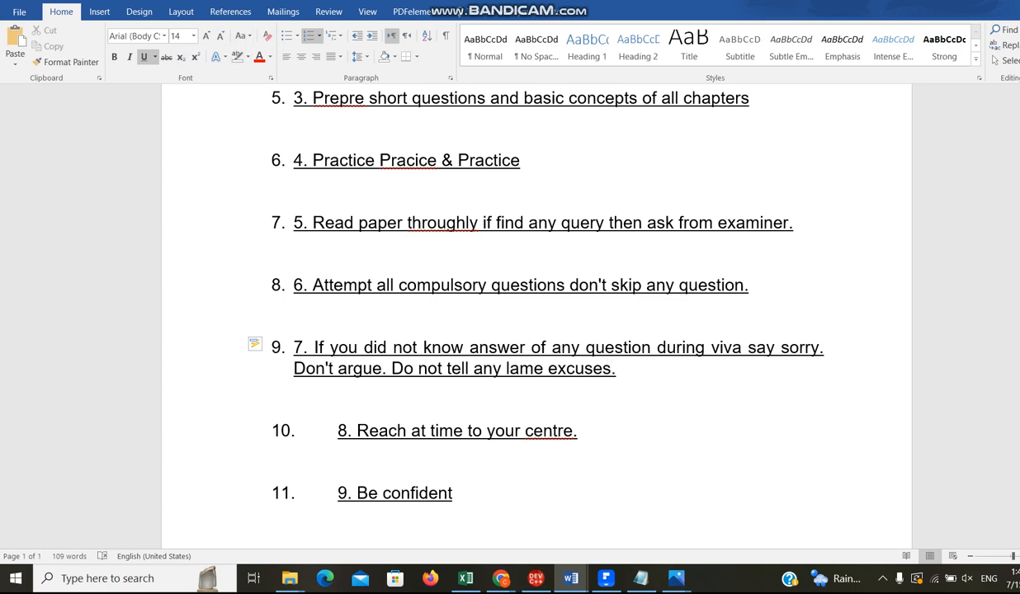
Strike through "Practice Pracice & Practice", and remove the underline from the whole document.
left_click_drag(313, 161, 560, 169)
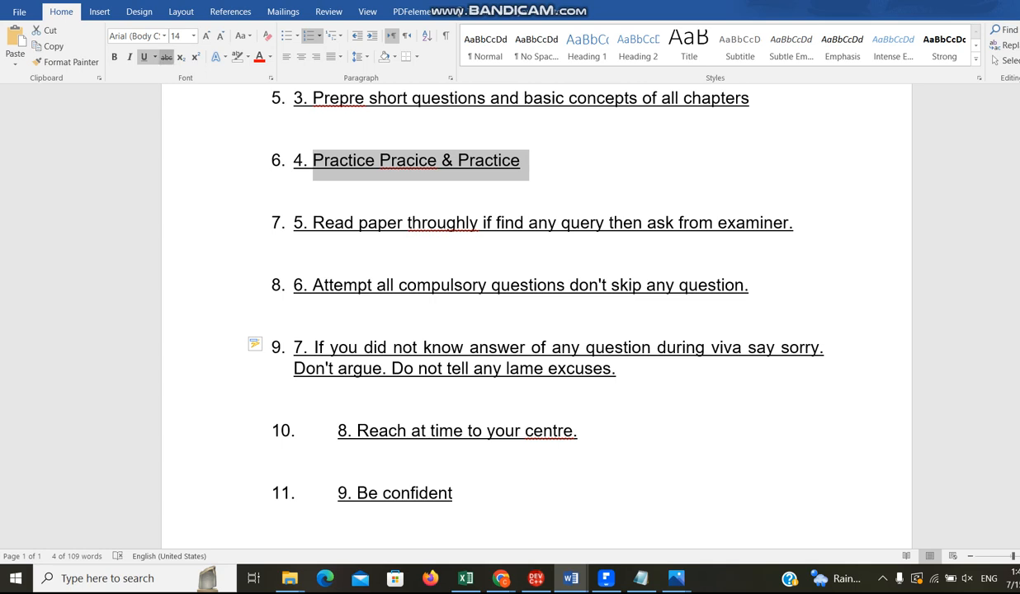
left_click(166, 56)
left_click(479, 285)
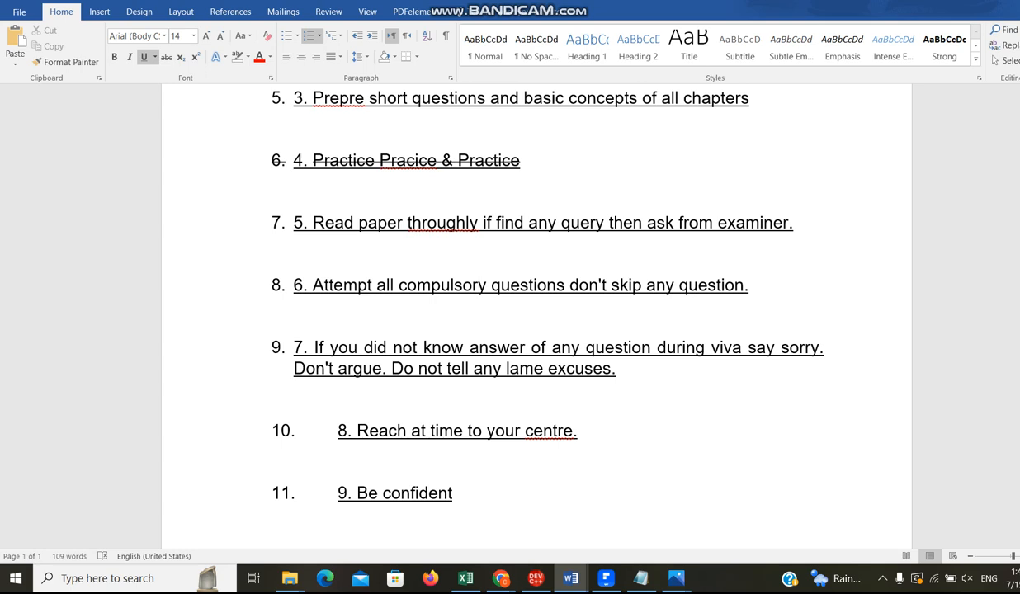
key("ctrl+a")
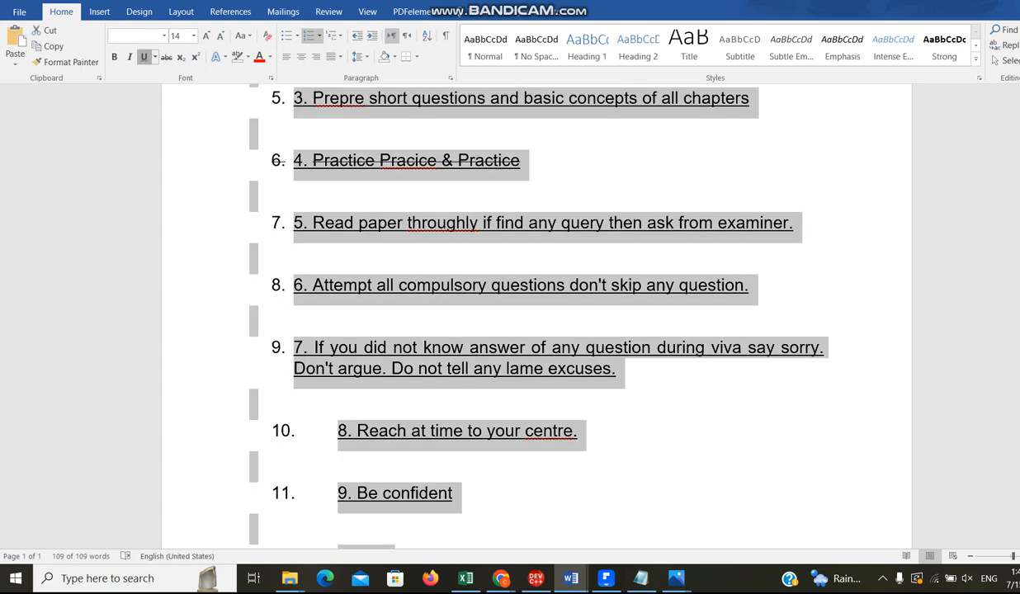
left_click(143, 57)
Try the No Spacing, Heading 1 and Heading 2 styles on the empty line below "Read paper throughly", and apply the Title style.
left_click(249, 254)
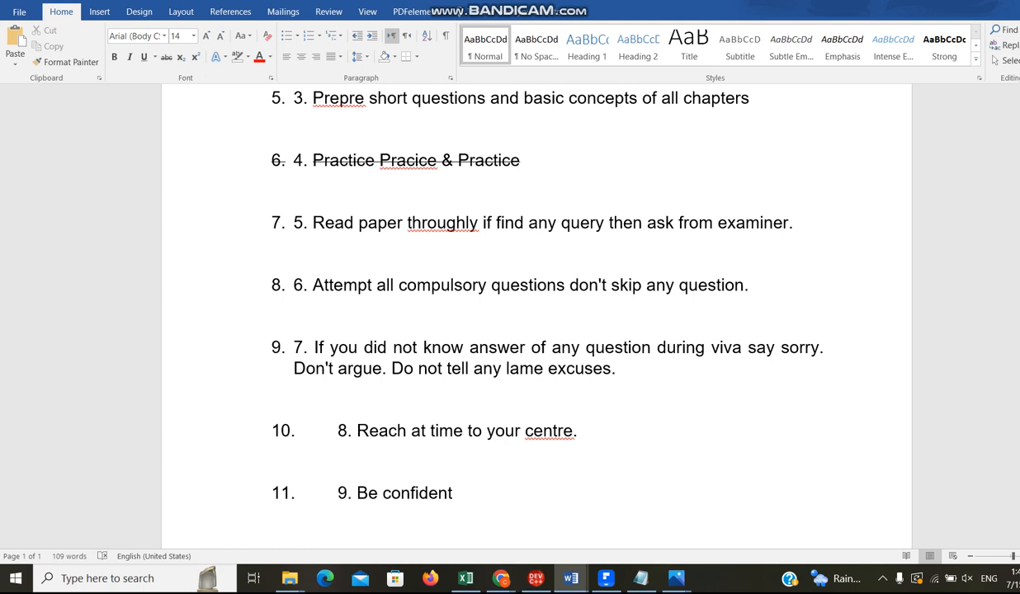
left_click(537, 46)
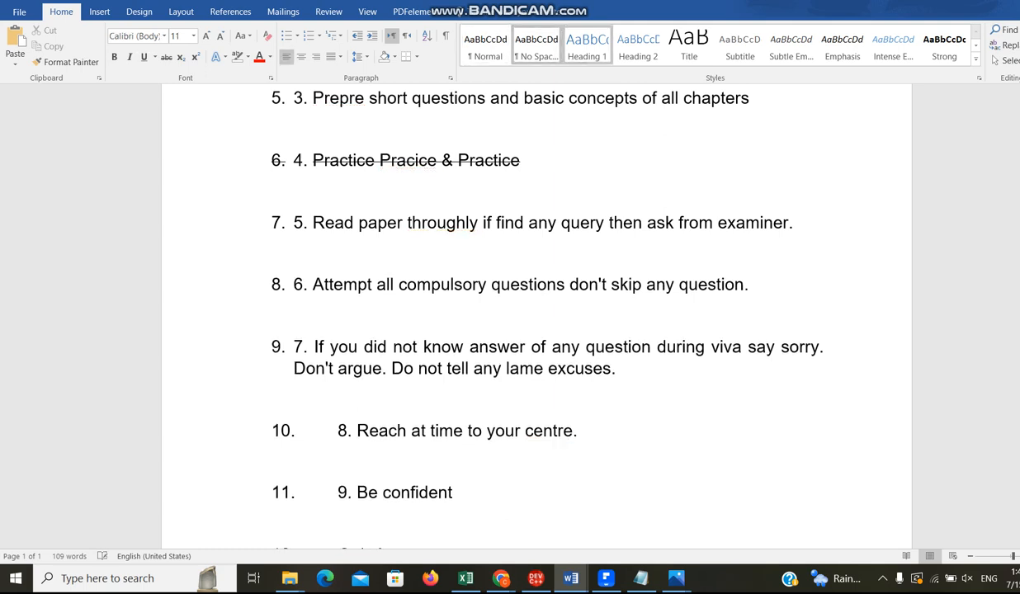
left_click(587, 46)
left_click(638, 47)
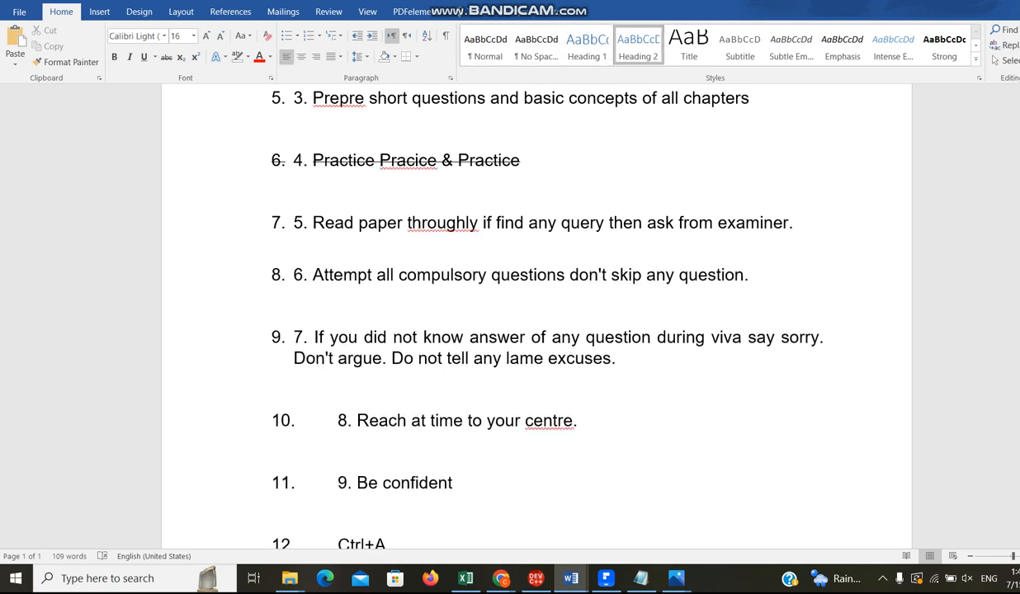
left_click(739, 47)
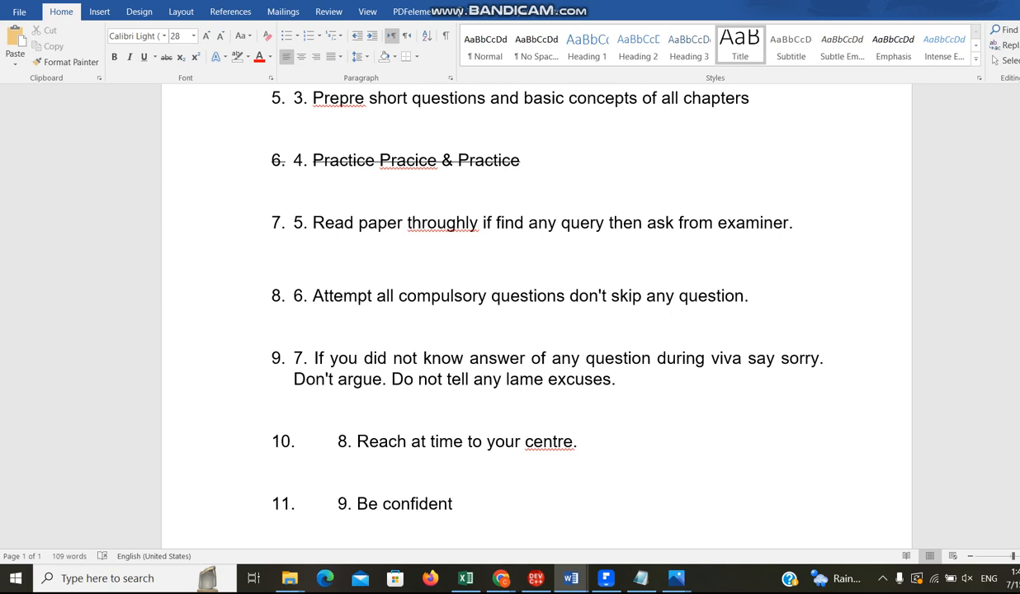
Copy the whole line "5. Read paper throughly if find any query then ask from examiner." and paste it directly below.
left_click_drag(528, 163, 699, 224)
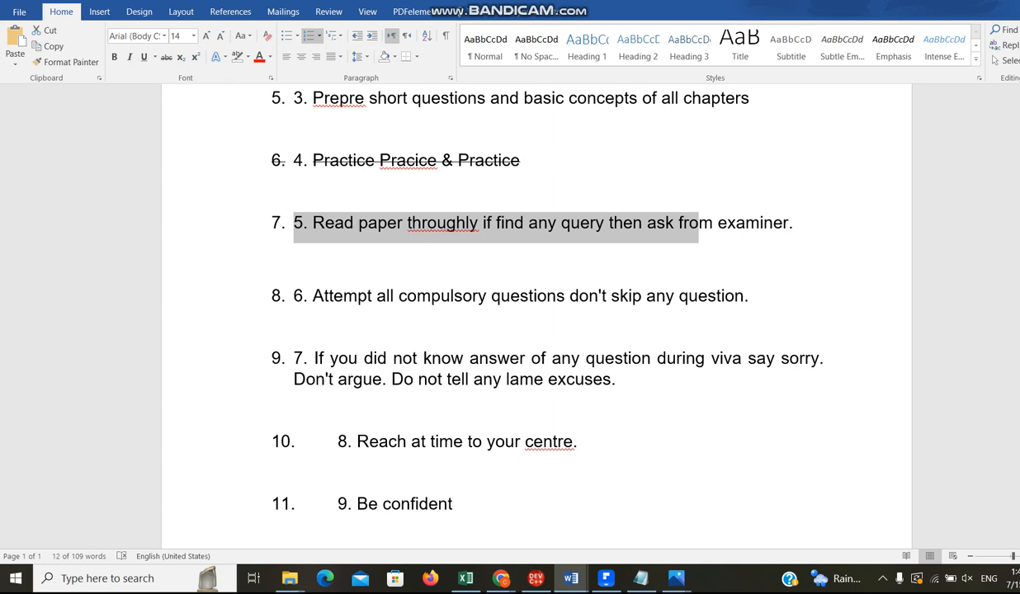
left_click(294, 225)
left_click_drag(295, 225, 804, 225)
key("ctrl+c")
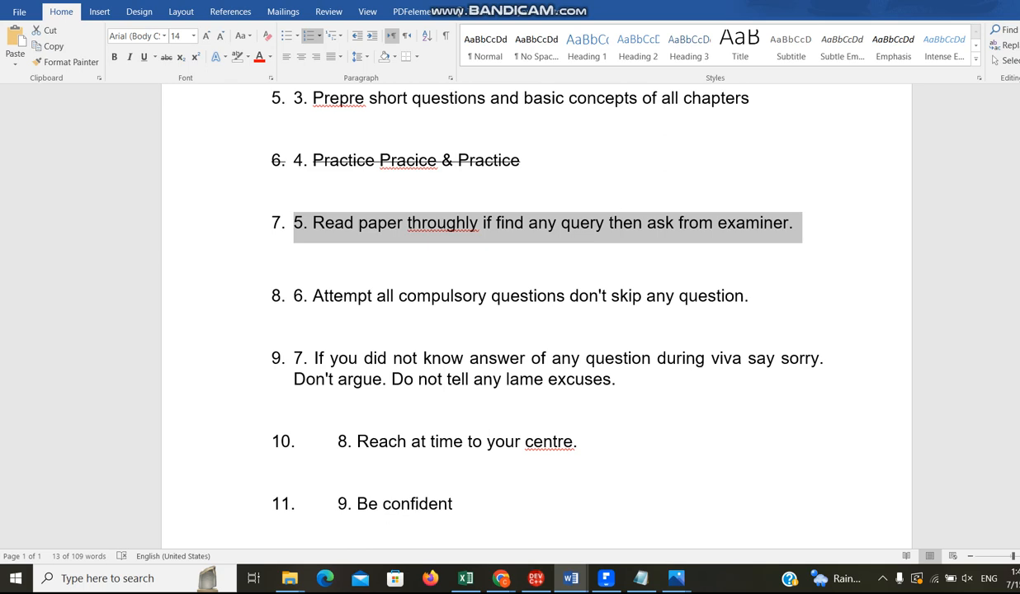
left_click(248, 257)
key("ctrl+v")
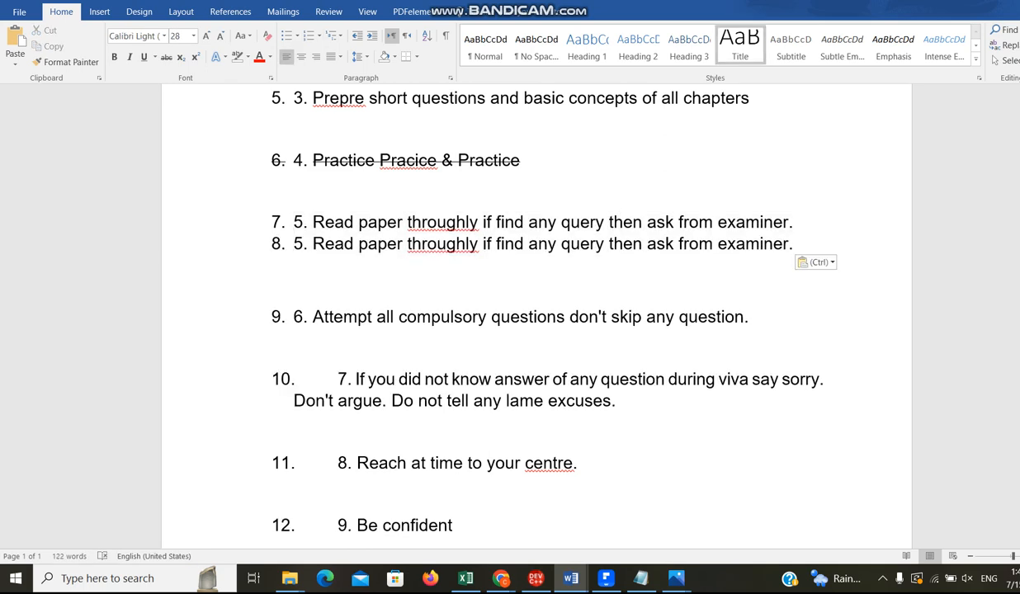
Shift the list numbers slightly outward, and paste six more copies of the "Read paper throughly" line below item 8.
left_click_drag(279, 245, 271, 245)
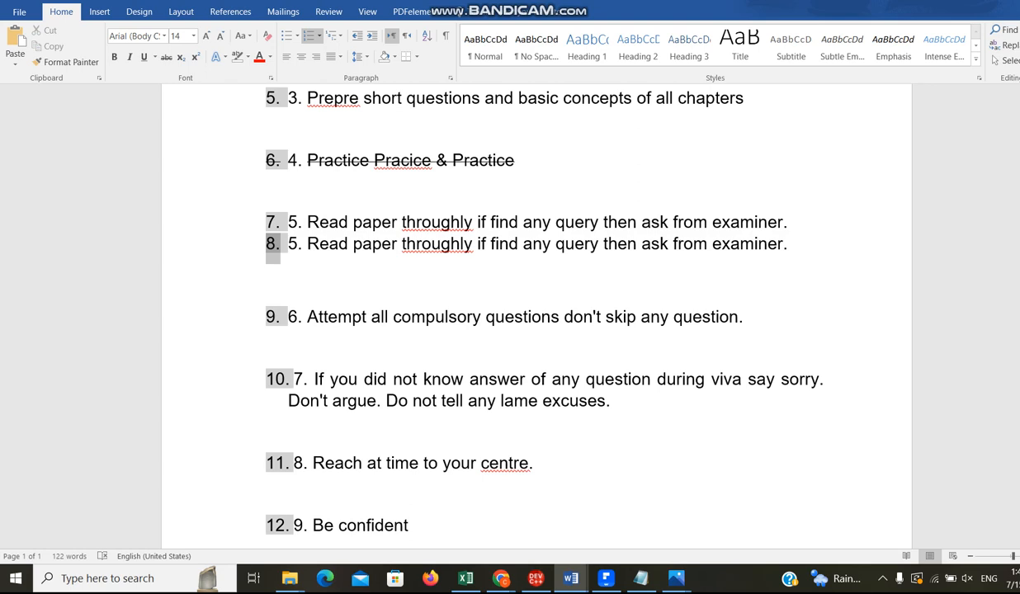
left_click(790, 244)
key("Return")
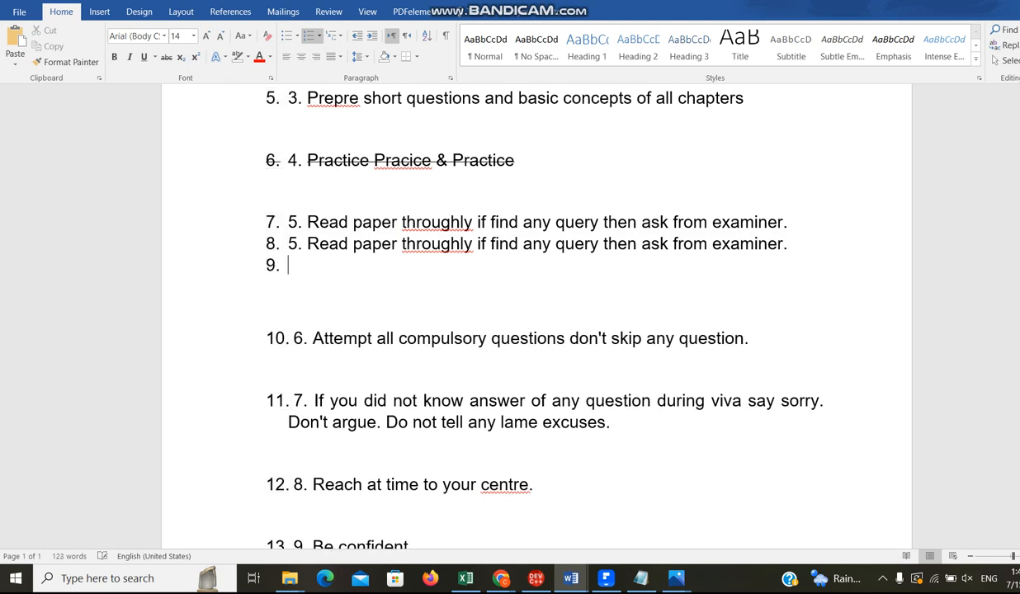
key("ctrl+v")
key("ctrl+v")
key("ctrl+v")
key("ctrl+v")
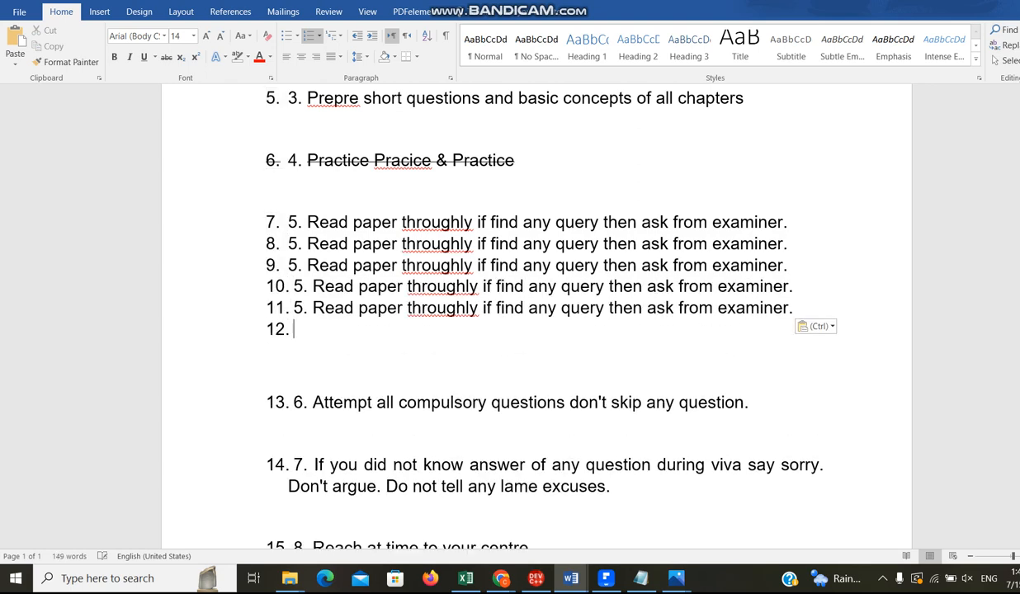
key("ctrl+v")
key("ctrl+v")
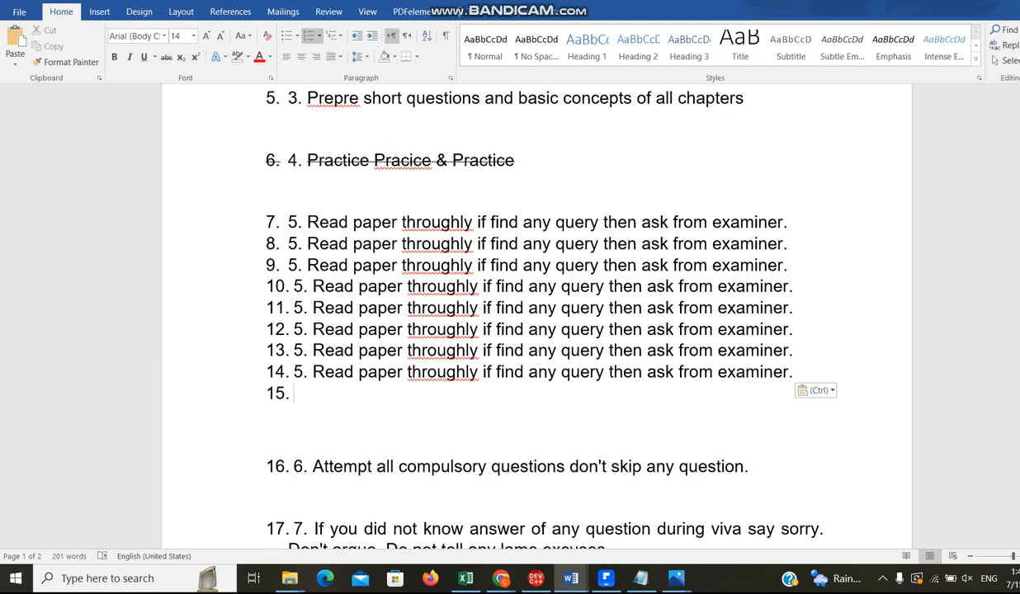
Undo the repeated pastes of the "Read paper throughly" line back to the empty item 9.
key("ctrl+z")
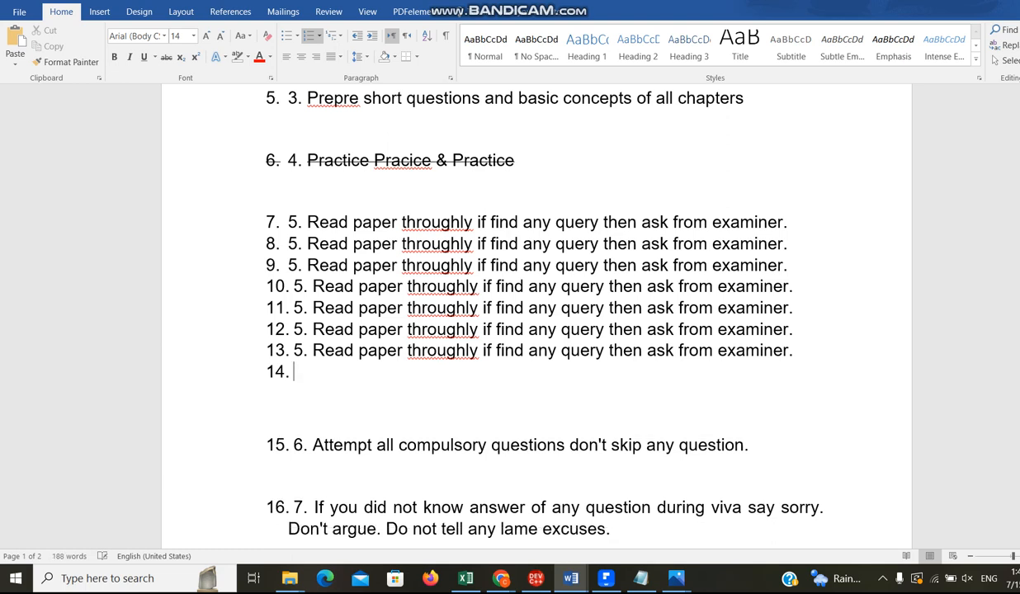
key("ctrl+z")
key("ctrl+z")
key("ctrl+z")
key("ctrl+z")
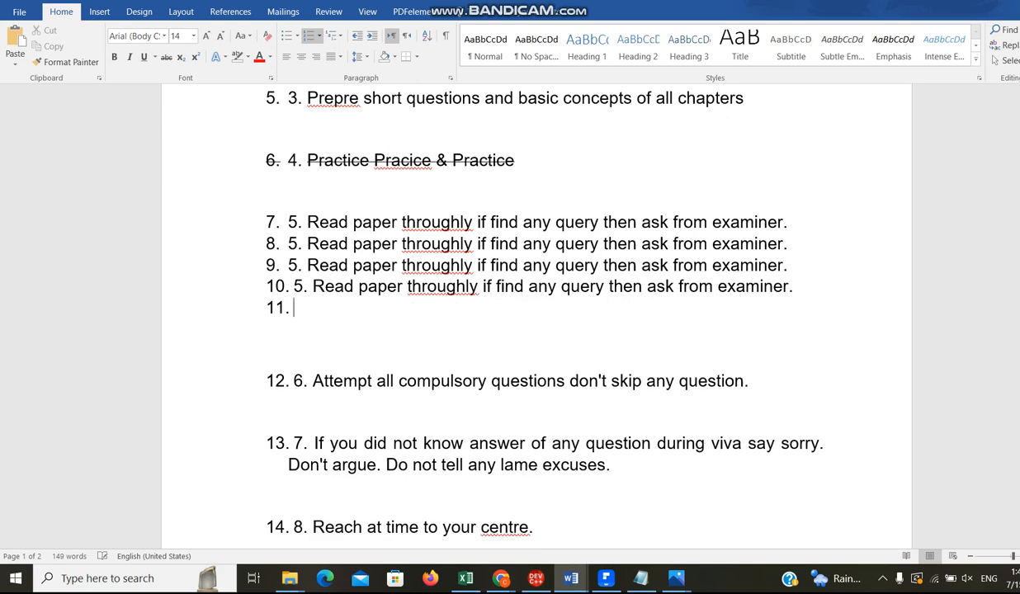
key("ctrl+z")
key("ctrl+z")
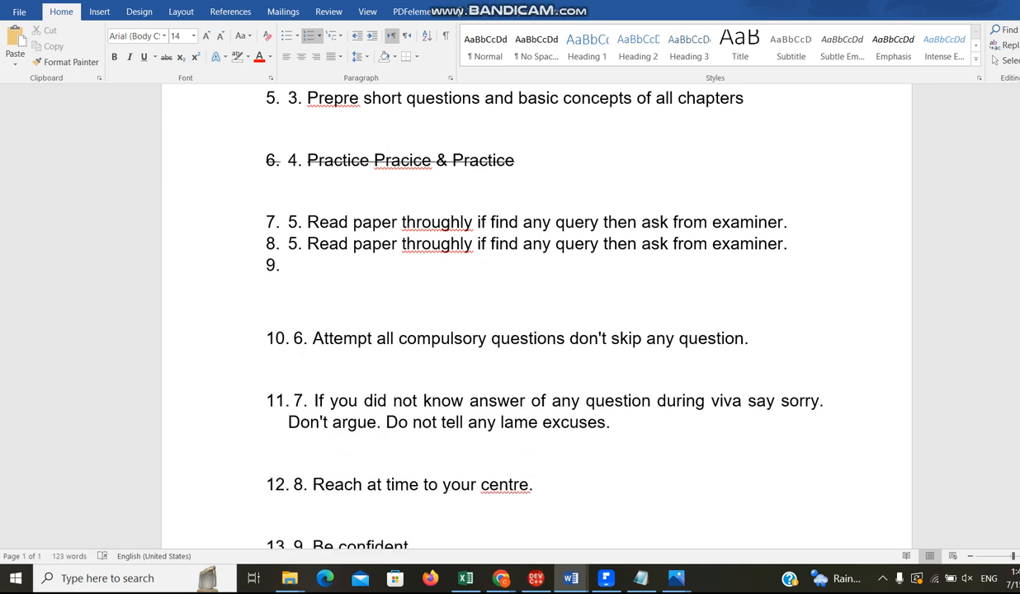
Redo the pasted copies of the "Read paper throughly" line through item 10, and undo an extra line break.
key("ctrl+y")
key("ctrl+y")
key("ctrl+y")
key("ctrl+y")
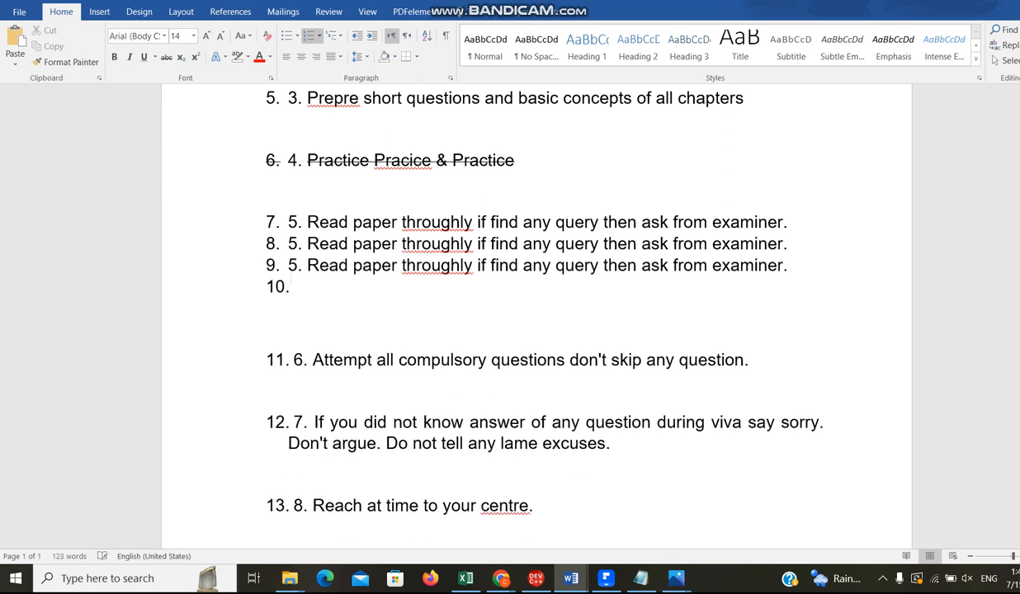
key("ctrl+y")
key("ctrl+z")
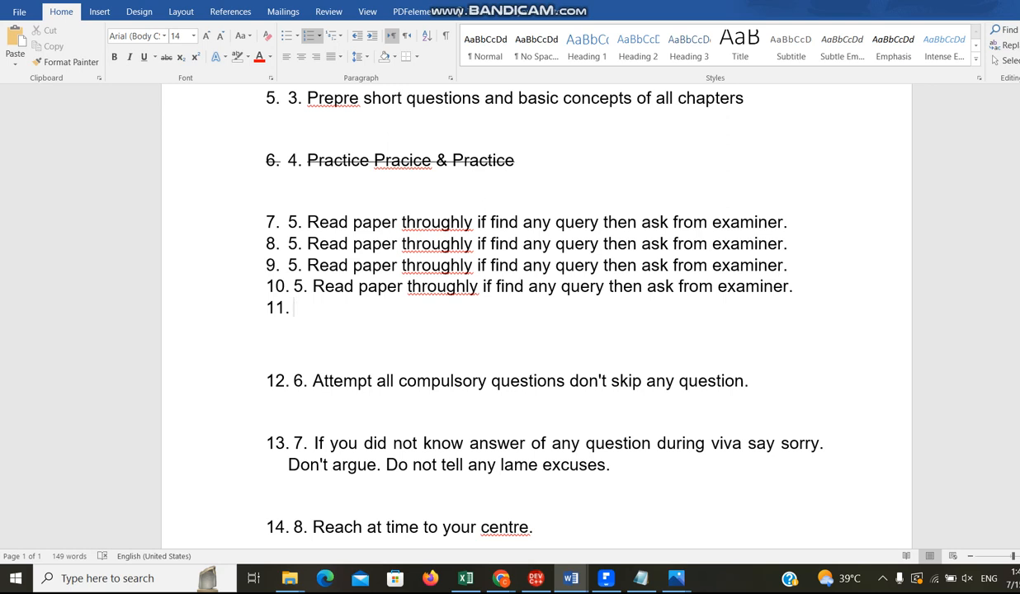
key("Return")
key("ctrl+z")
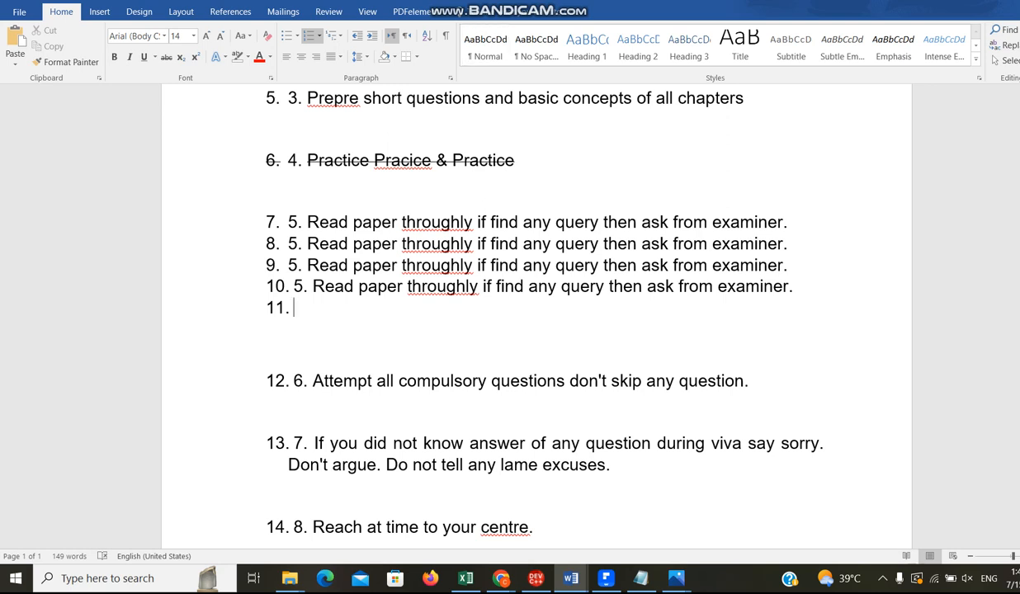